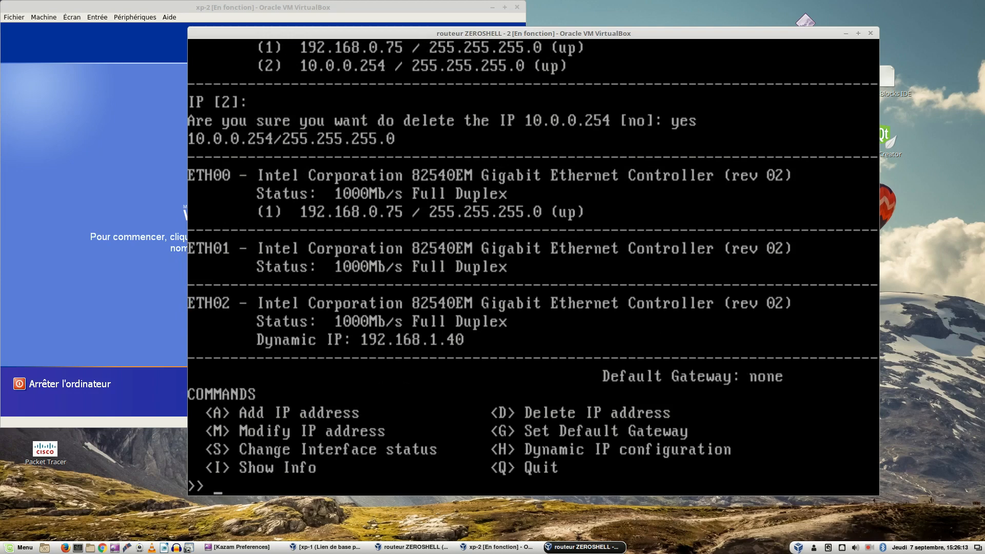
Step: Try to add the IP address 192.168.100.253 to interface ETH00
{"action": "type", "text": "a"}
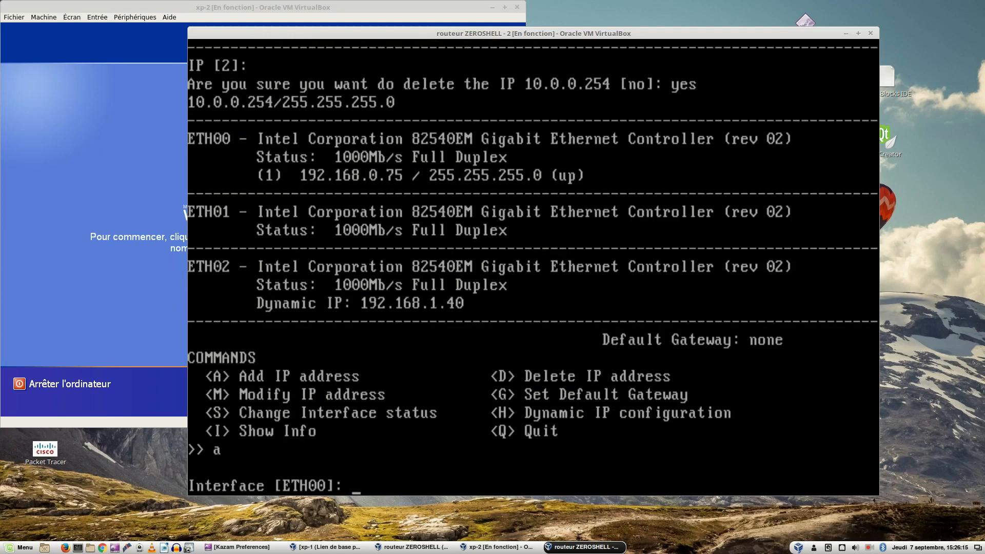
{"action": "key", "text": "Return"}
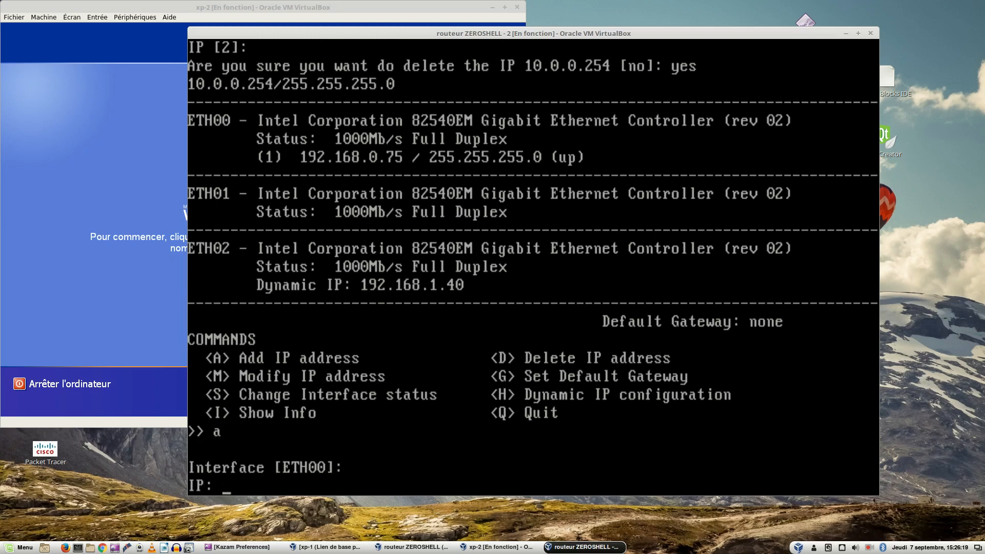
{"action": "type", "text": "192.168.100"}
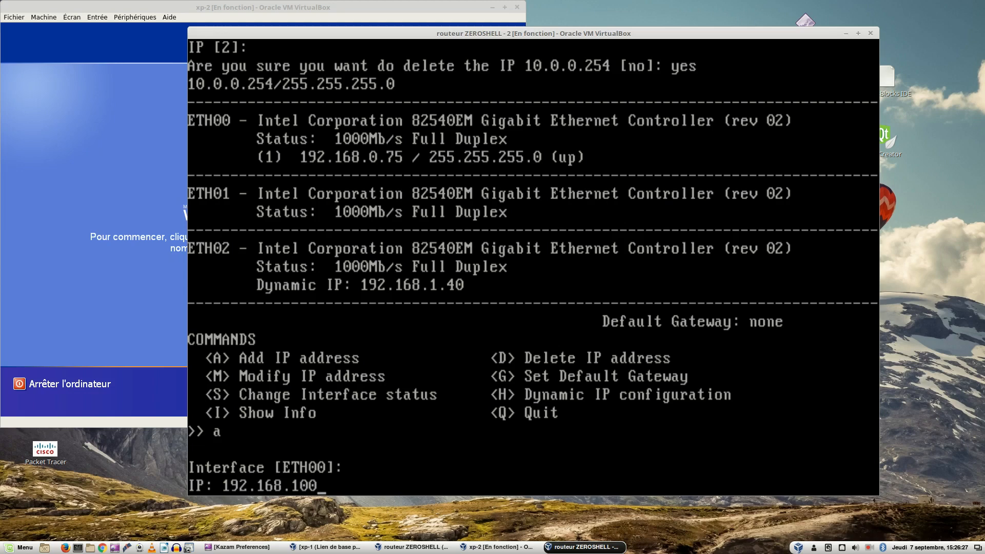
{"action": "type", "text": ".253"}
{"action": "key", "text": "Return"}
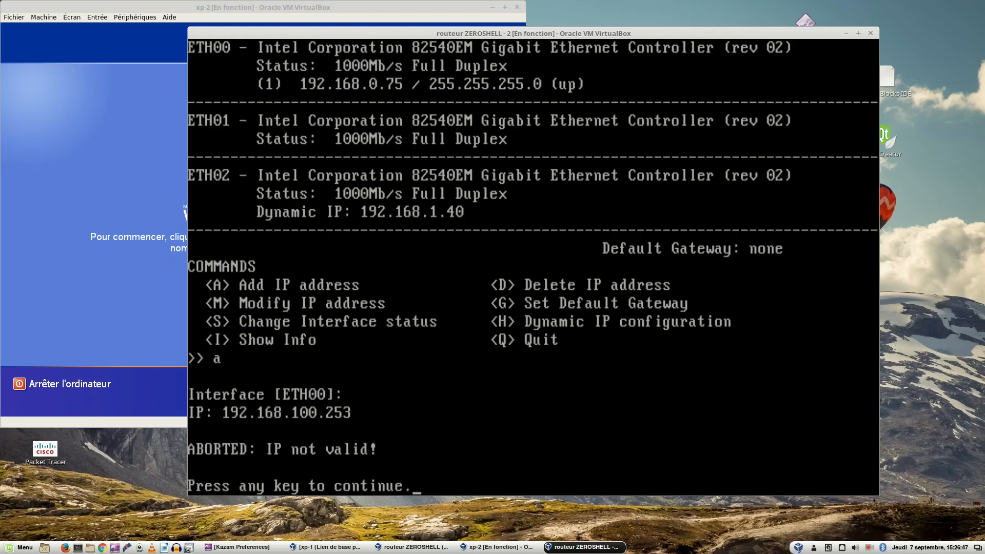
{"action": "key", "text": "Return"}
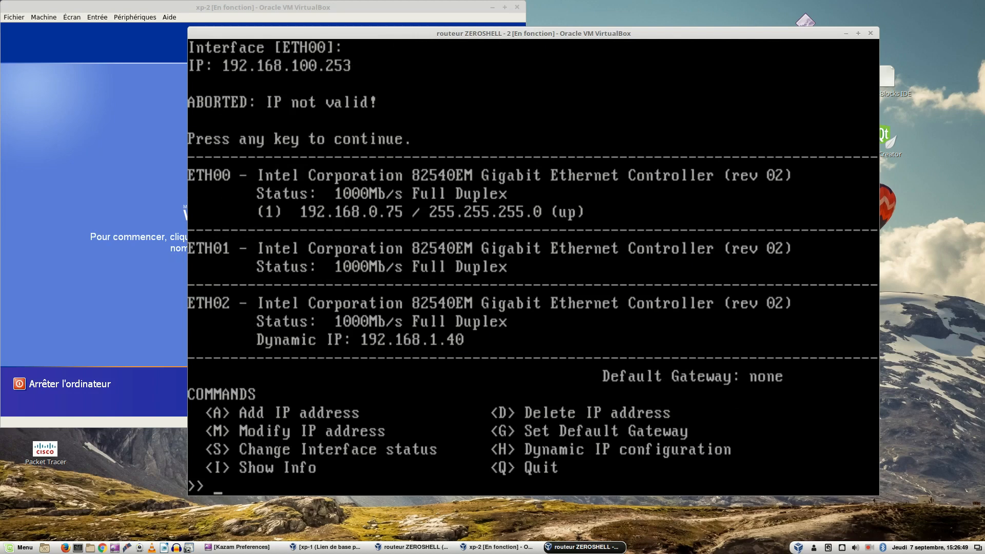
Step: Add the IP address 192.168.100.253 with netmask 255.255.255.0 to interface ETH00
{"action": "type", "text": "a"}
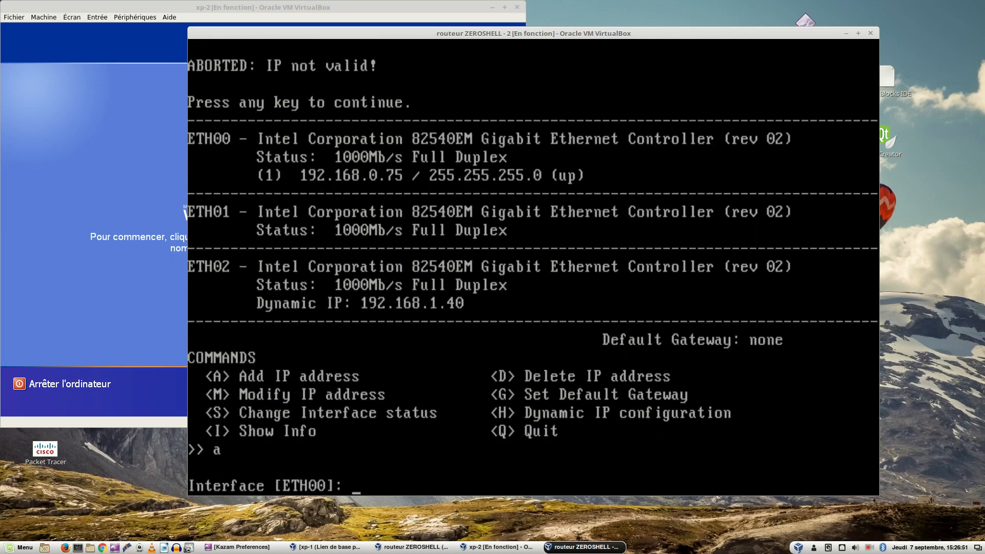
{"action": "key", "text": "Return"}
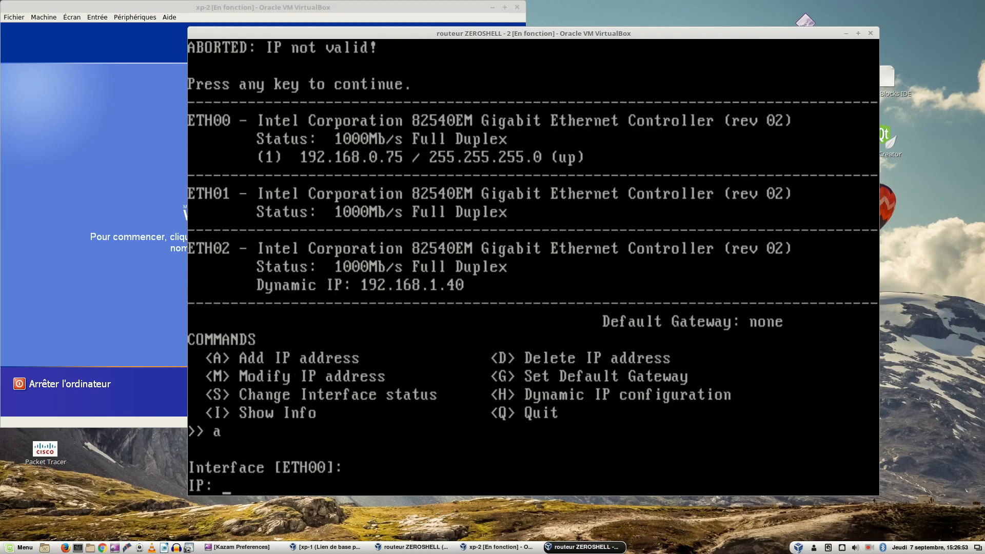
{"action": "type", "text": "192.168.100.253"}
{"action": "key", "text": "Return"}
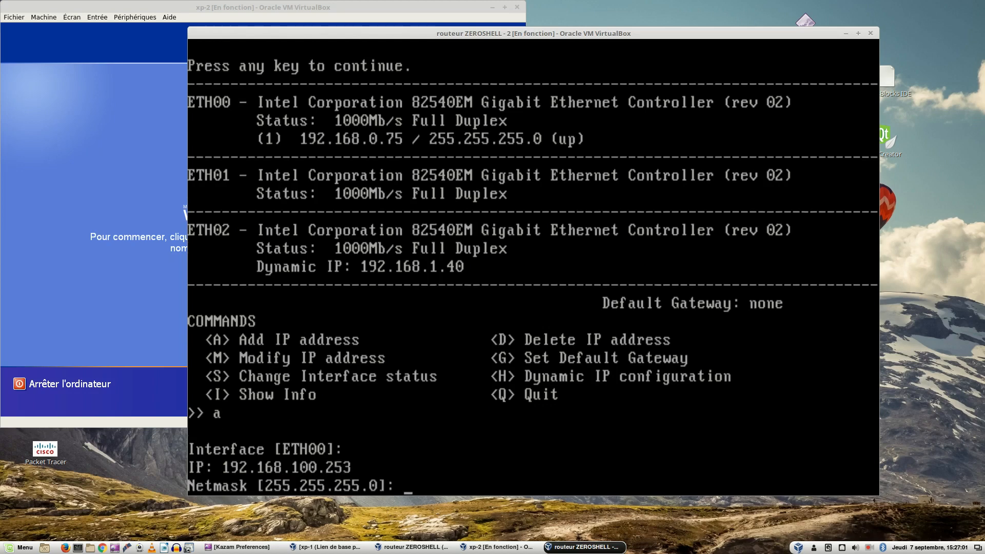
{"action": "key", "text": "Return"}
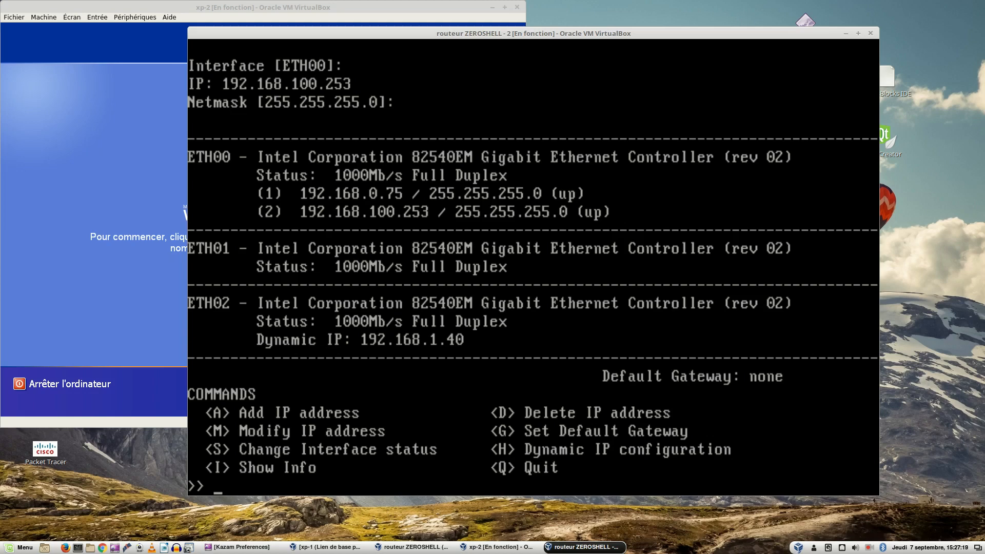
Step: Set the DHCP client of interface ETH02 to disabled in the dynamic IP configuration
{"action": "type", "text": "h"}
{"action": "key", "text": "Return"}
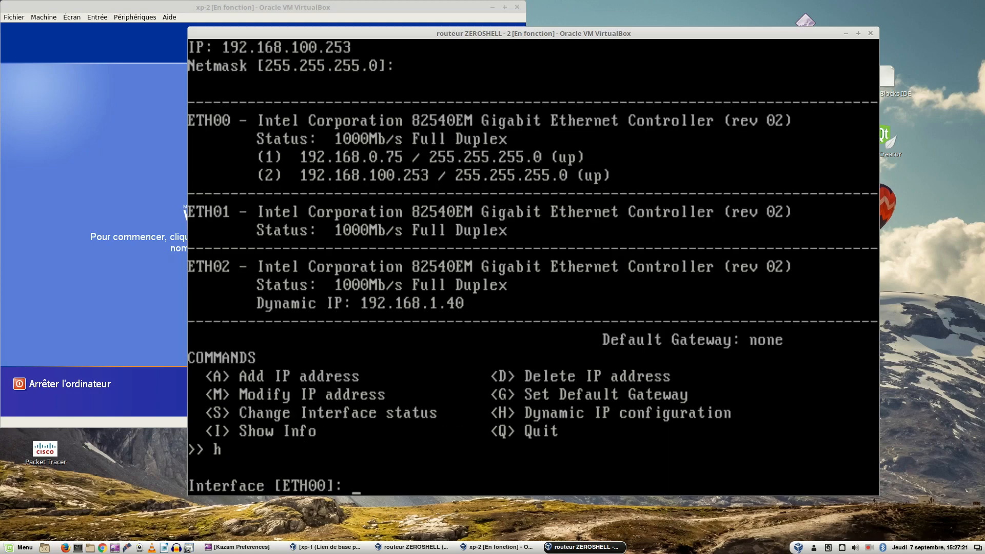
{"action": "type", "text": "eth02"}
{"action": "key", "text": "Return"}
{"action": "type", "text": "disabled"}
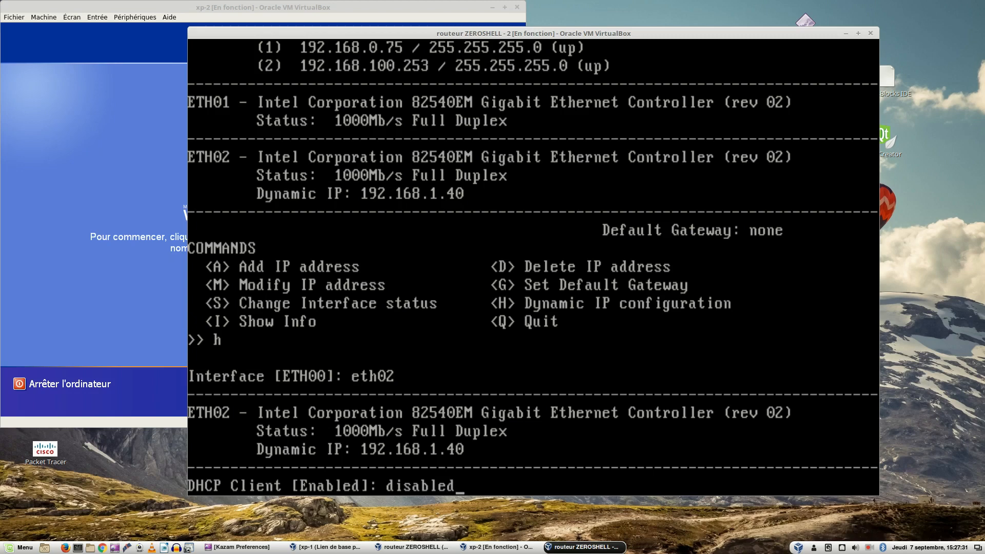
{"action": "key", "text": "Return"}
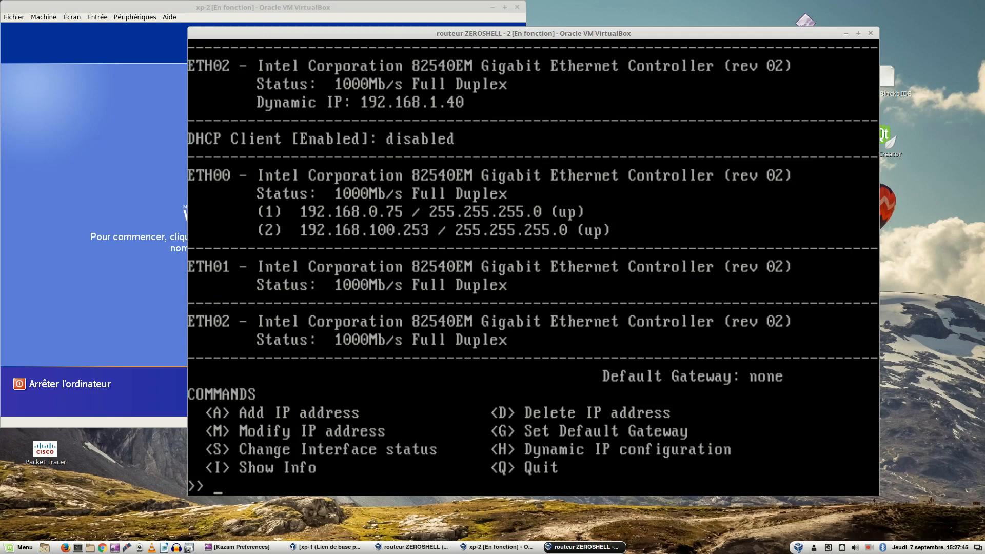
Step: Try to add the IP address 192.168.100.253 with netmask 255.255.255.0 to interface ETH02
{"action": "key", "text": "a"}
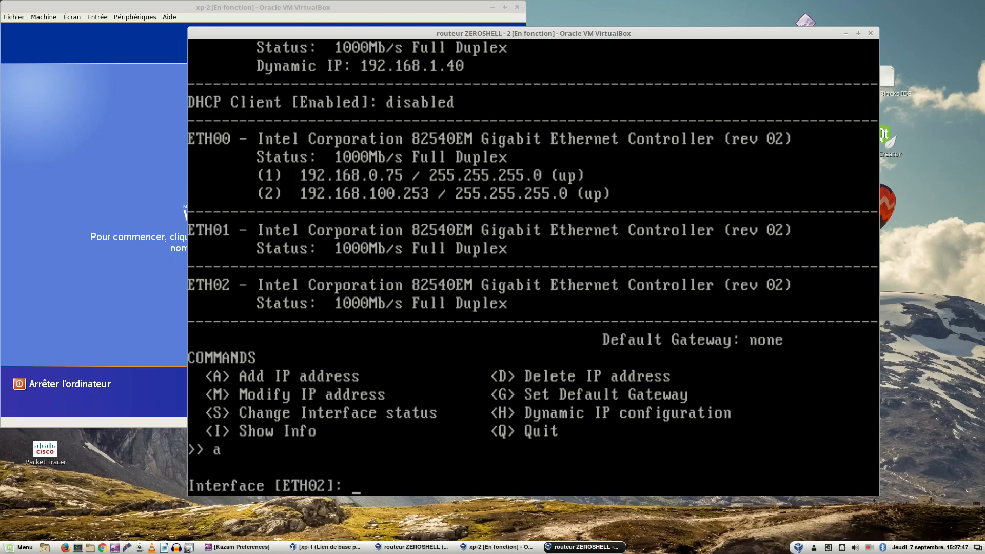
{"action": "key", "text": "Return"}
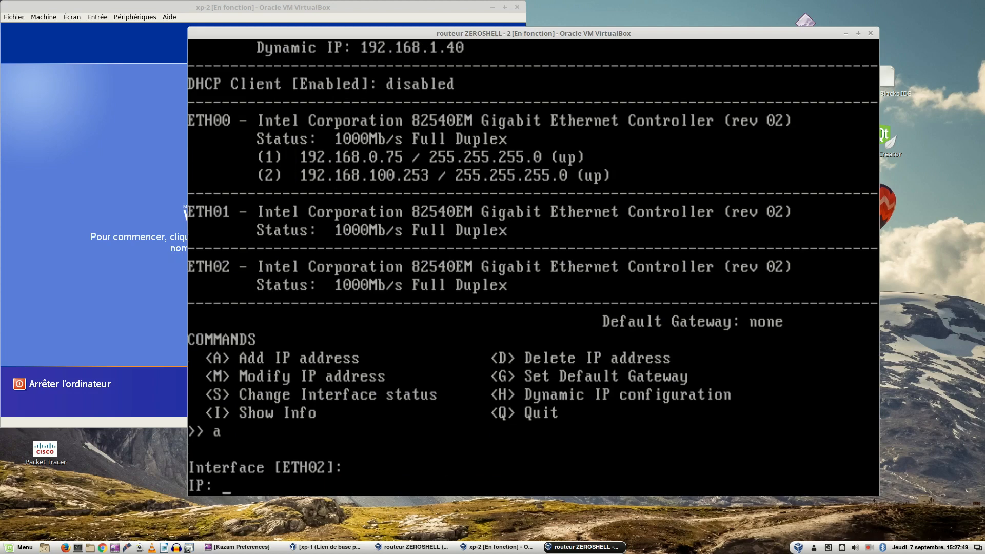
{"action": "type", "text": "192.168"}
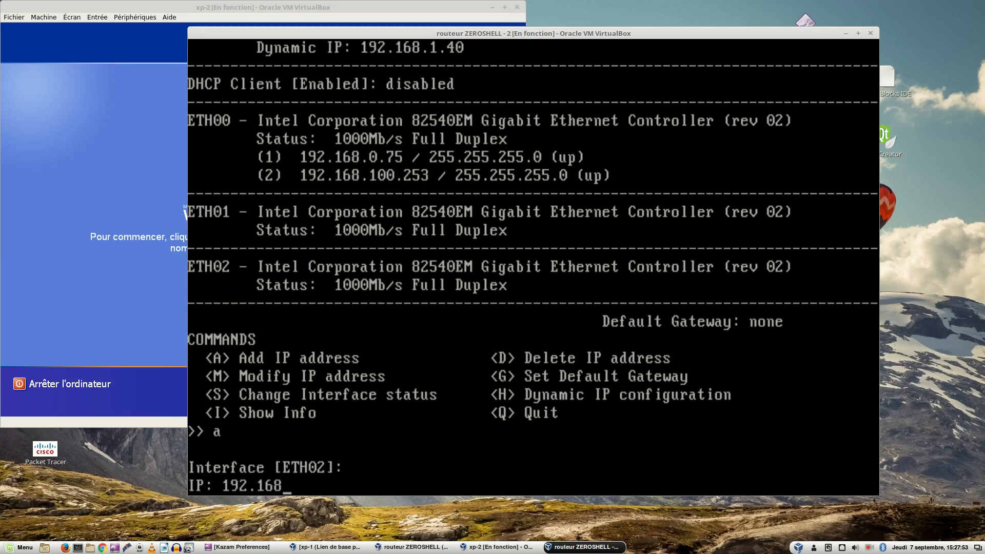
{"action": "type", "text": ".100.253"}
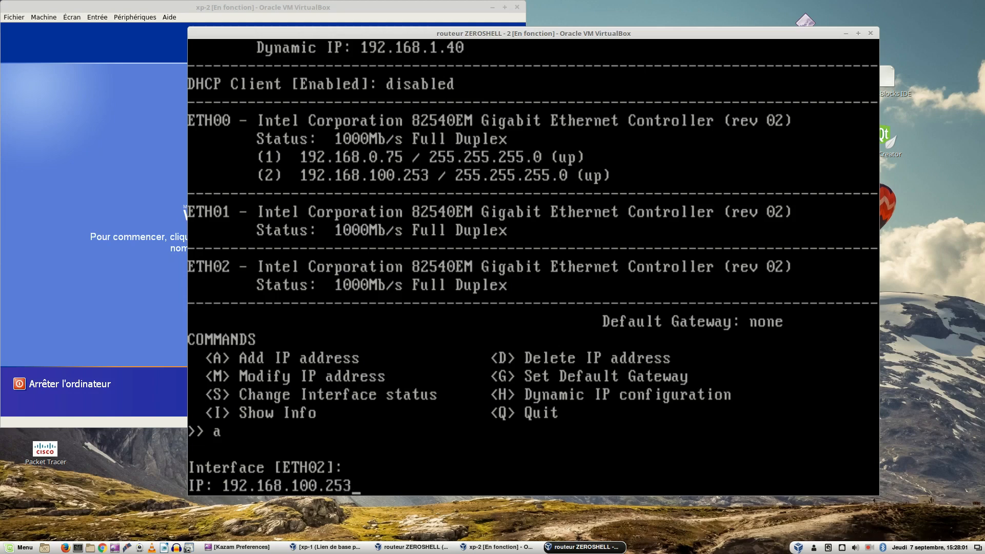
{"action": "key", "text": "Return"}
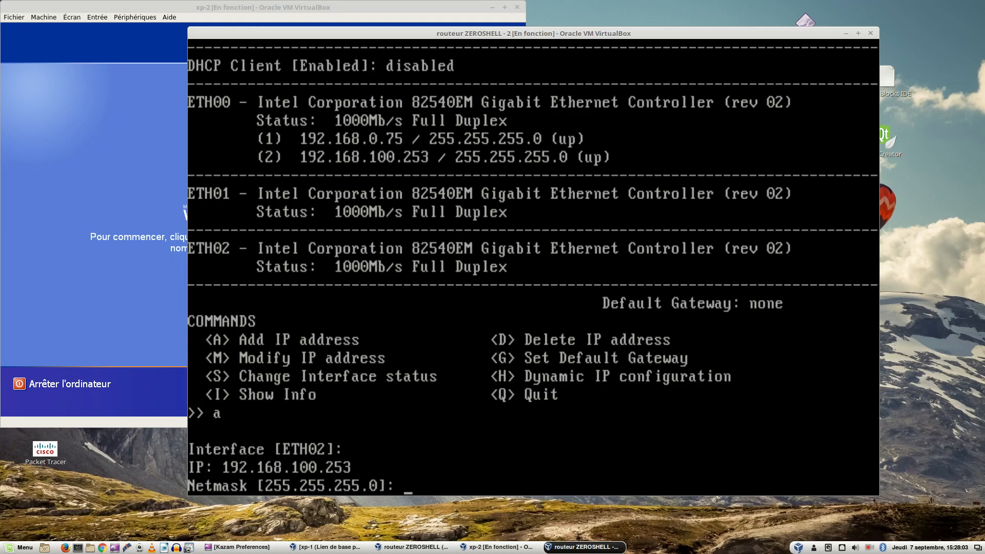
{"action": "key", "text": "Return"}
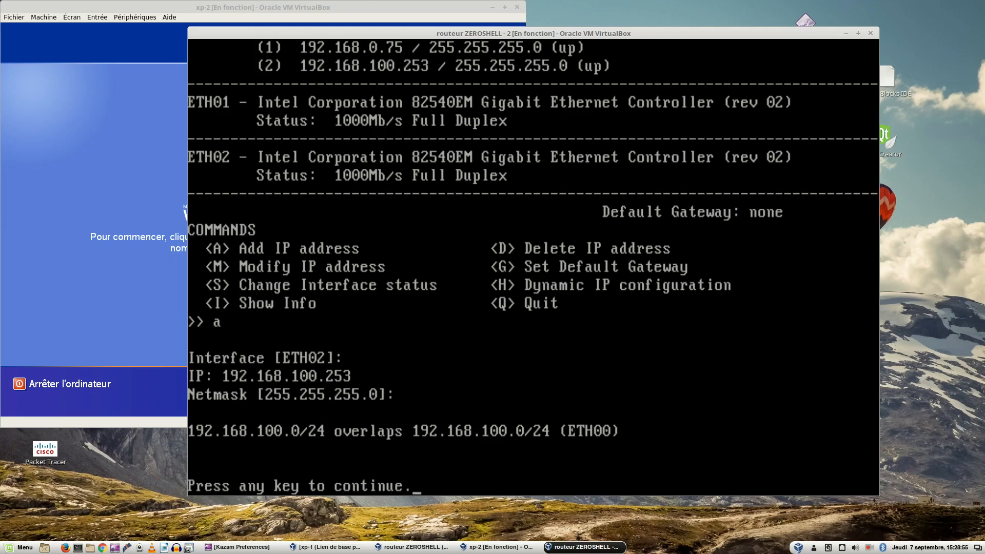
{"action": "key", "text": "Return"}
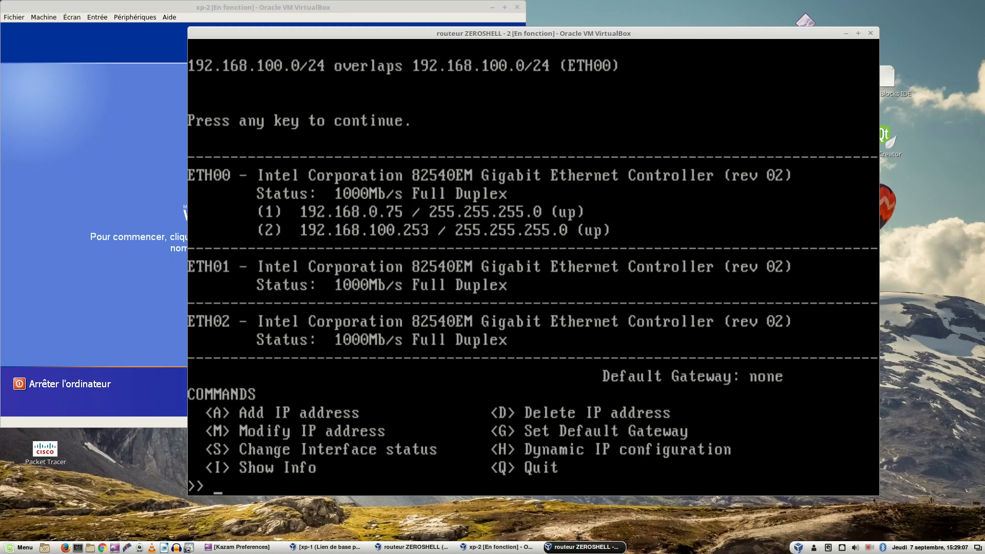
Step: Delete the IP address 192.168.100.253 from interface ETH00
{"action": "key", "text": "d"}
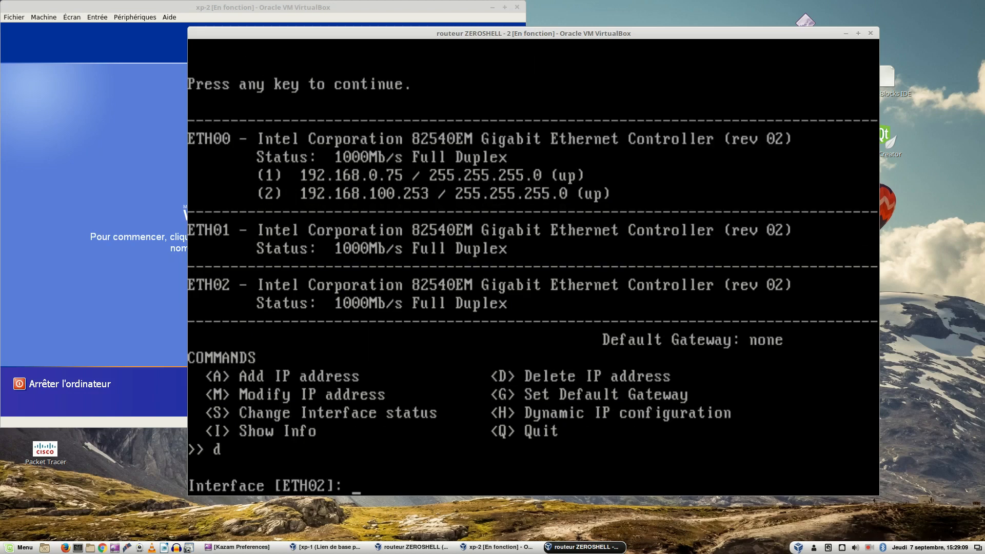
{"action": "type", "text": "eth00"}
{"action": "key", "text": "Return"}
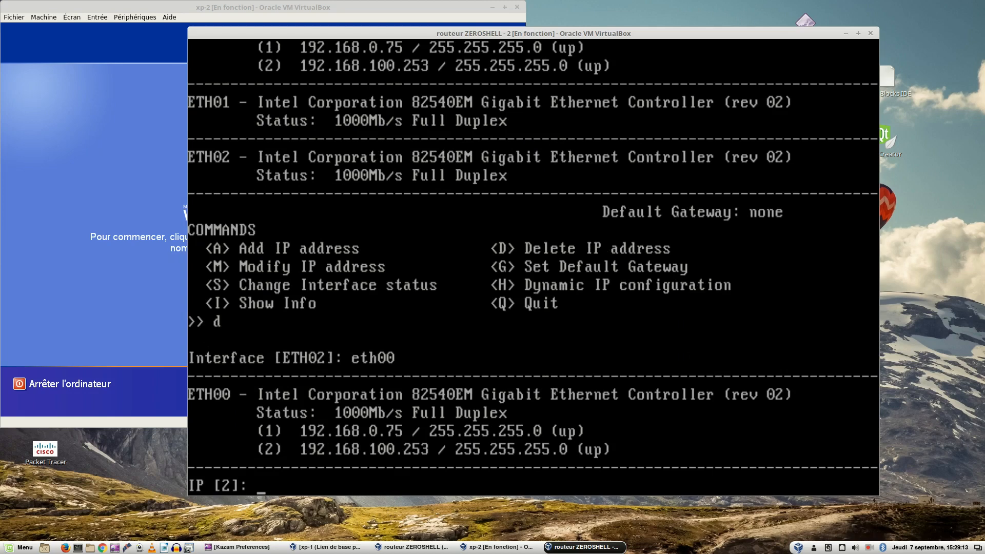
{"action": "key", "text": "Return"}
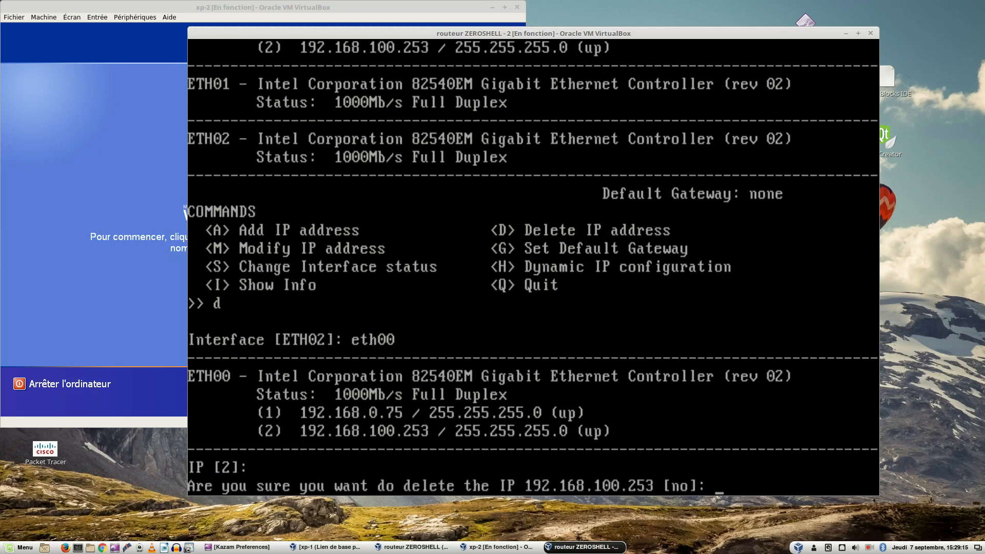
{"action": "type", "text": "yes"}
{"action": "key", "text": "Return"}
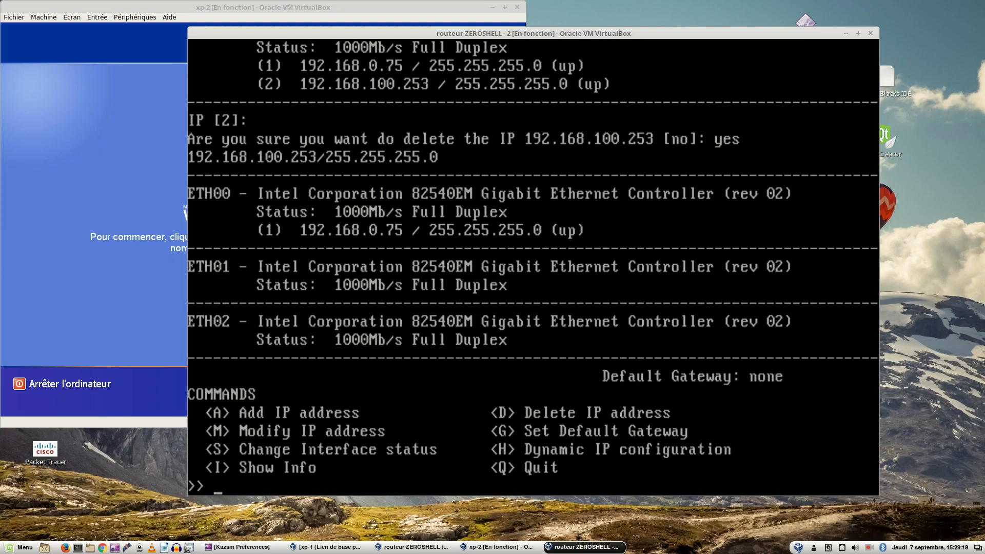
Step: Add the static IP address 192.168.100.253 with netmask 255.255.255.0 to interface ETH02
{"action": "type", "text": "a"}
{"action": "key", "text": "Return"}
{"action": "type", "text": "eth02"}
{"action": "key", "text": "Return"}
{"action": "type", "text": "192.168.100.253"}
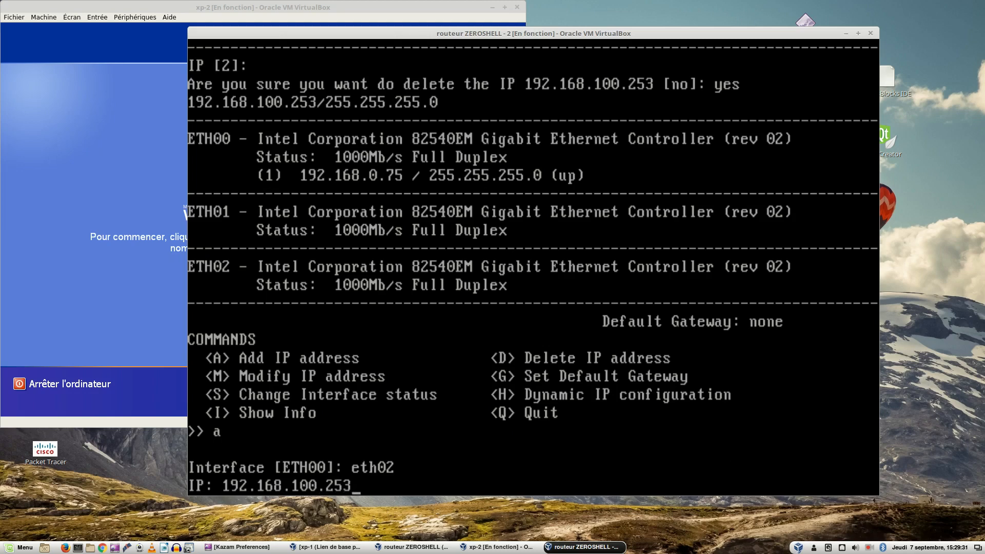
{"action": "key", "text": "Return"}
{"action": "key", "text": "Return"}
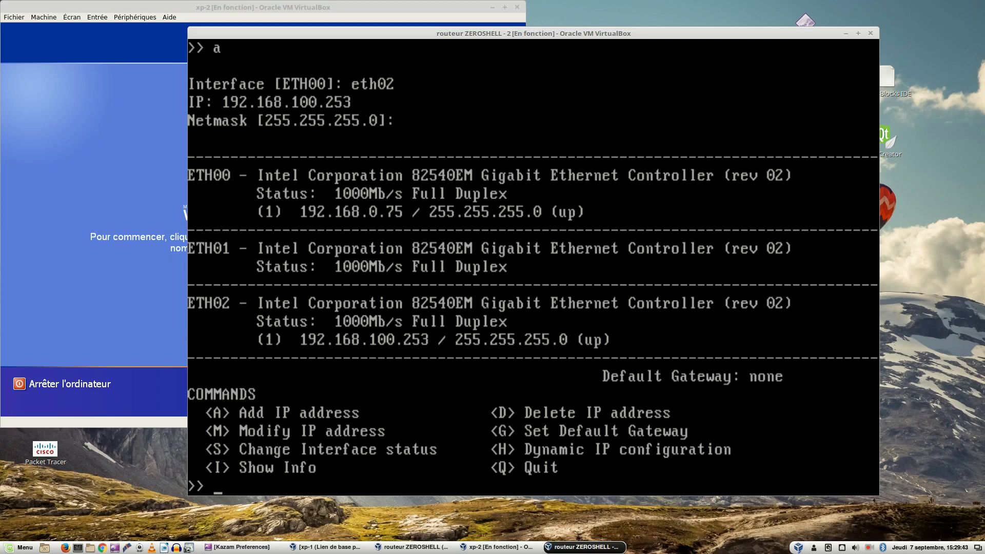
{"action": "key", "text": "Return"}
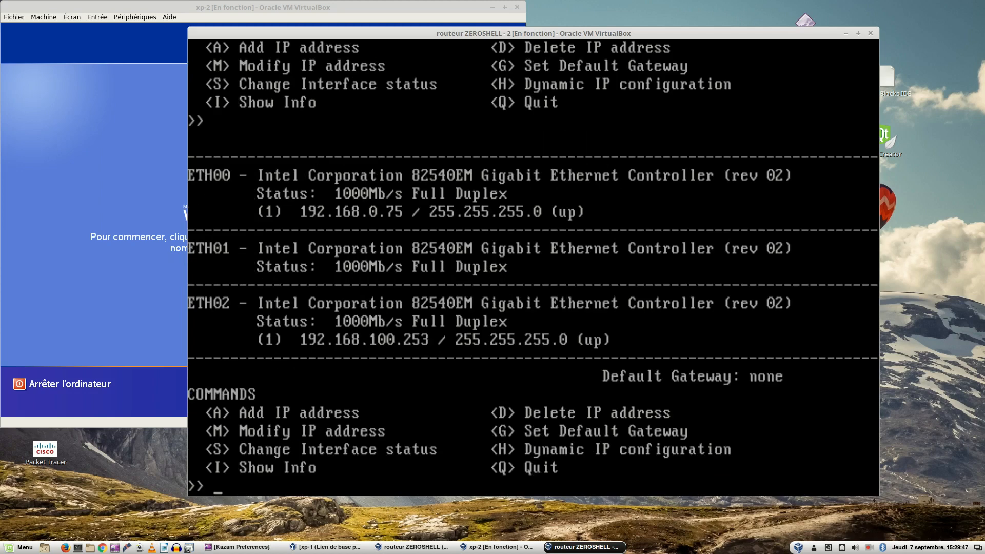
{"action": "left_click", "coordinate": [663, 534]}
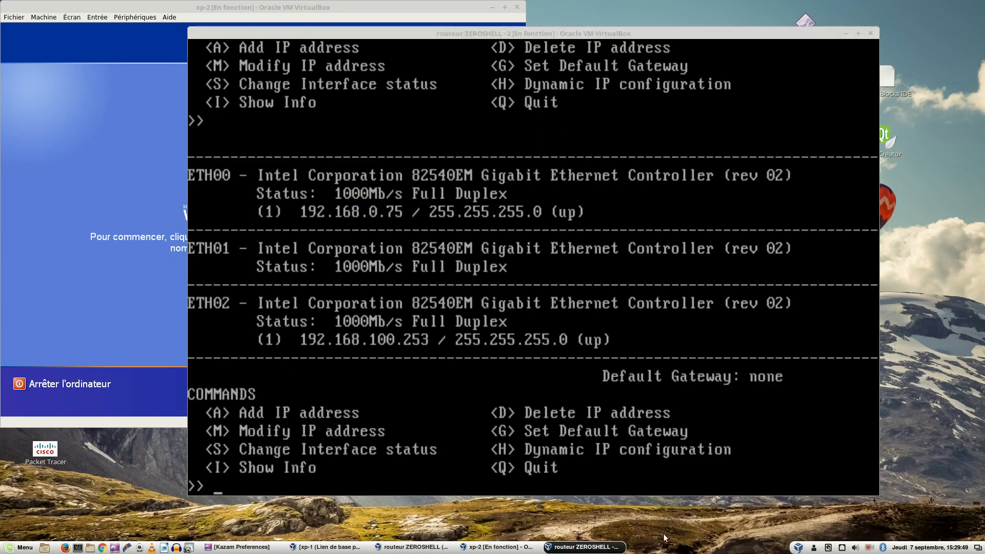
{"action": "key", "text": "ctrl+alt+Right"}
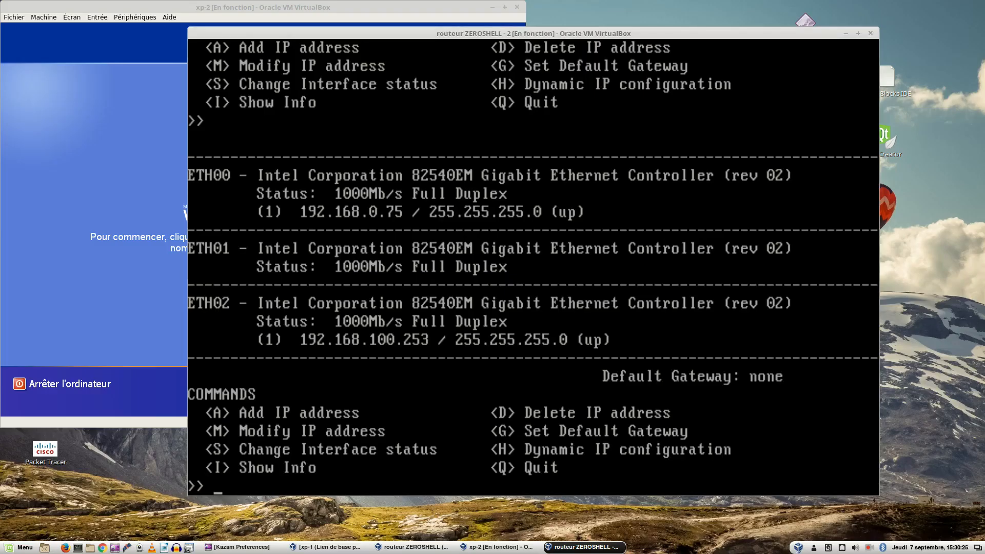
Step: Add the IP address 10.0.0.254 with netmask 255.255.255.0 to interface ETH00
{"action": "type", "text": "a"}
{"action": "key", "text": "Return"}
{"action": "type", "text": "ethj"}
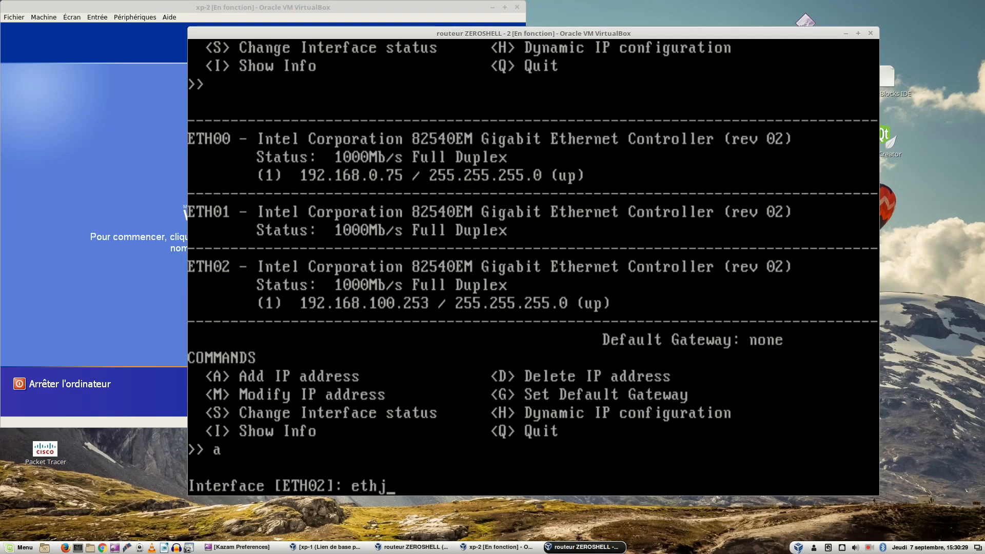
{"action": "key", "text": "BackSpace"}
{"action": "type", "text": "00"}
{"action": "key", "text": "Return"}
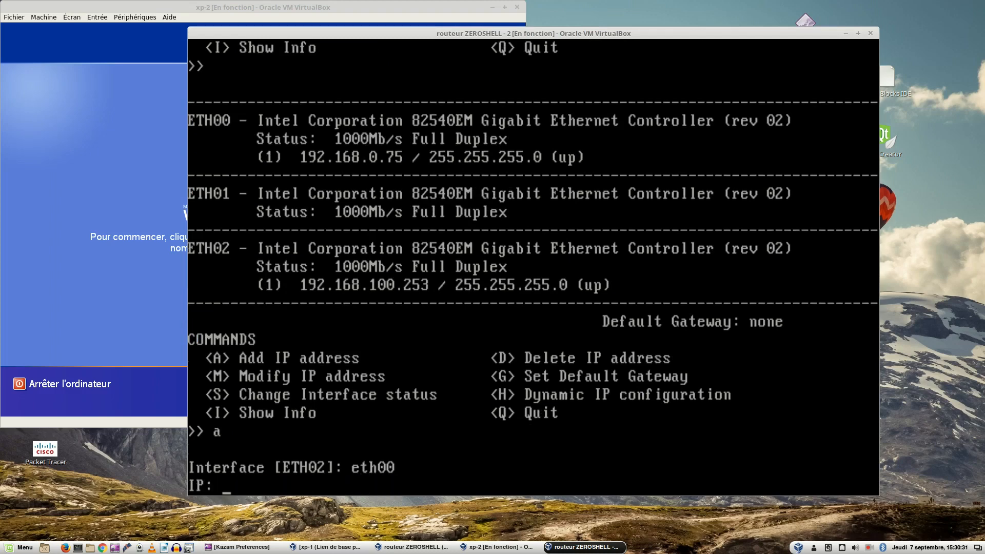
{"action": "type", "text": "10.0.0.254"}
{"action": "key", "text": "Return"}
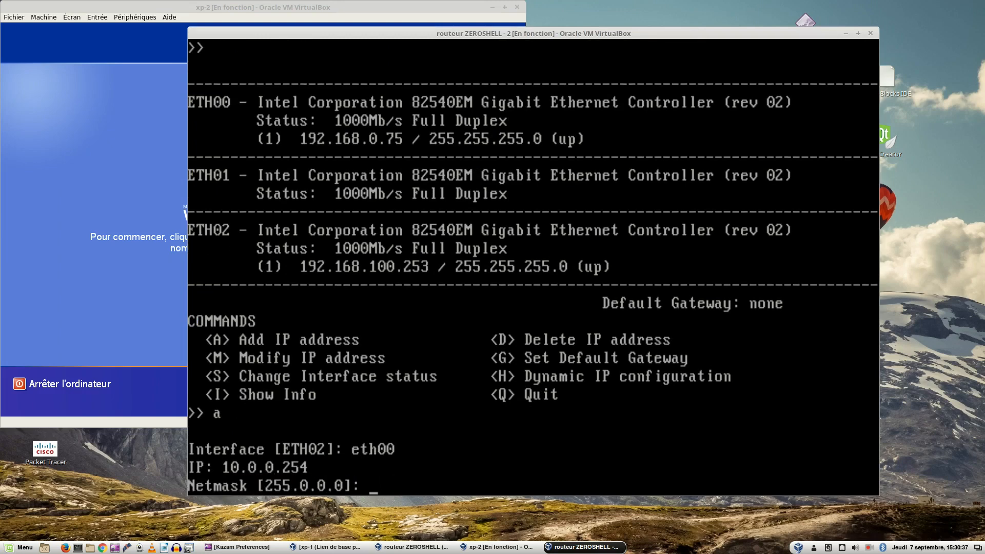
{"action": "type", "text": "255.255.255.0"}
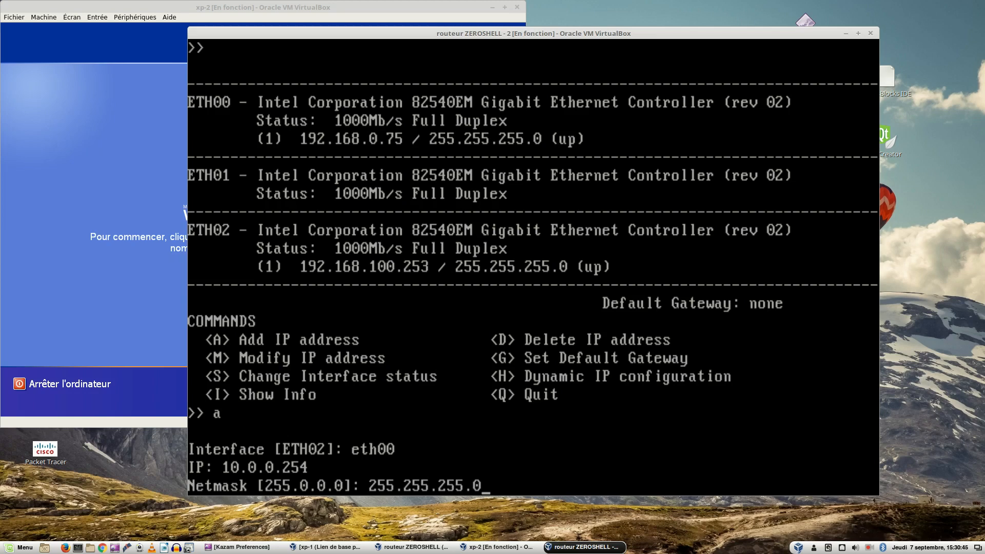
{"action": "key", "text": "Return"}
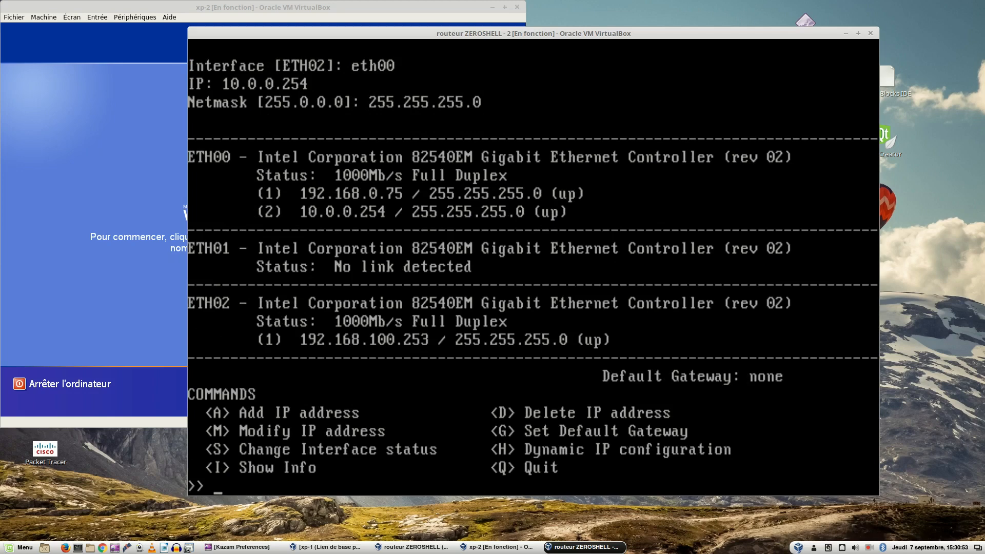
Step: Take the routeur ZEROSHELL - 2 virtual machine window out of scaled view and minimise it
{"action": "key", "text": "ctrl+c"}
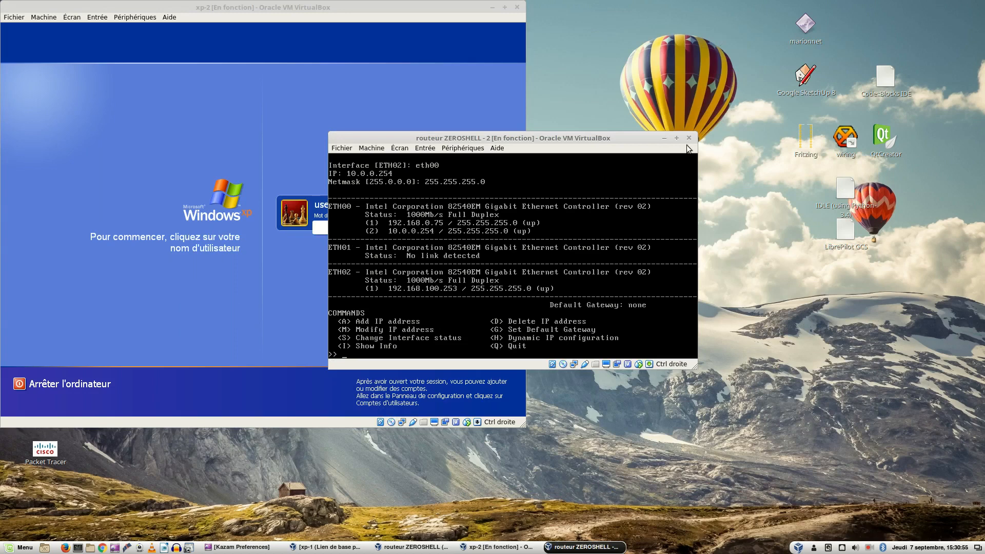
{"action": "left_click", "coordinate": [664, 137]}
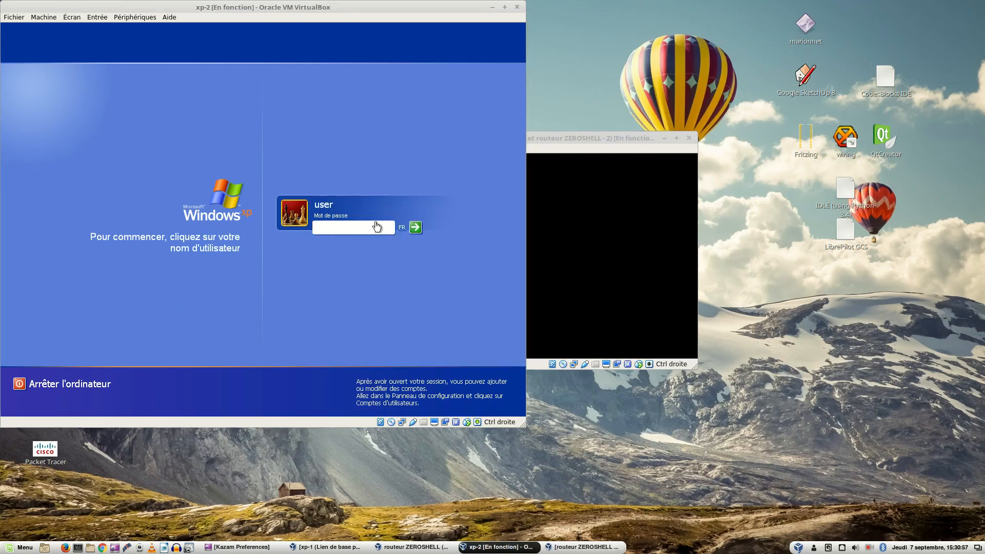
Step: Log in to the xp-2 virtual machine with the account password, dismiss the security warning and maximise the machine's window
{"action": "type", "text": "•••••••"}
{"action": "key", "text": "Return"}
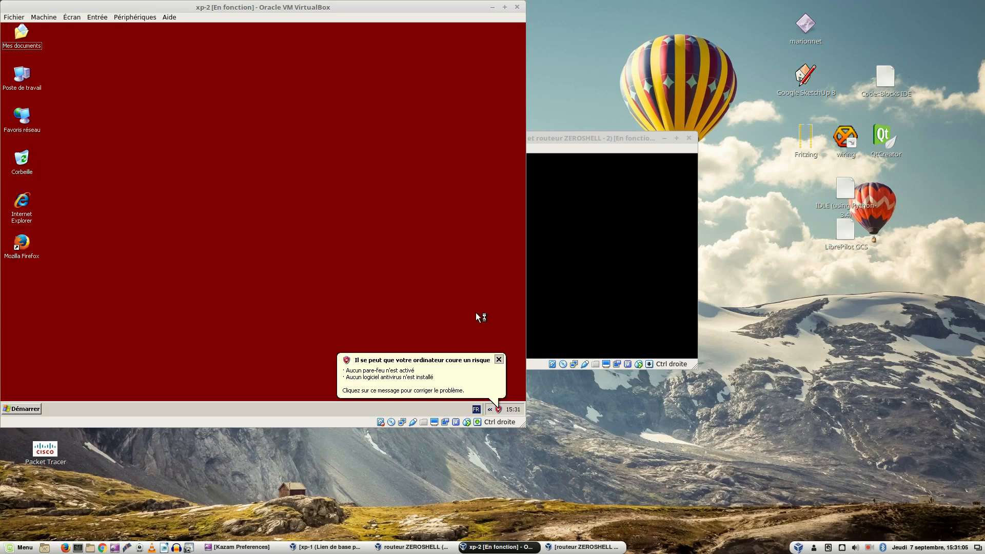
{"action": "left_click", "coordinate": [499, 359]}
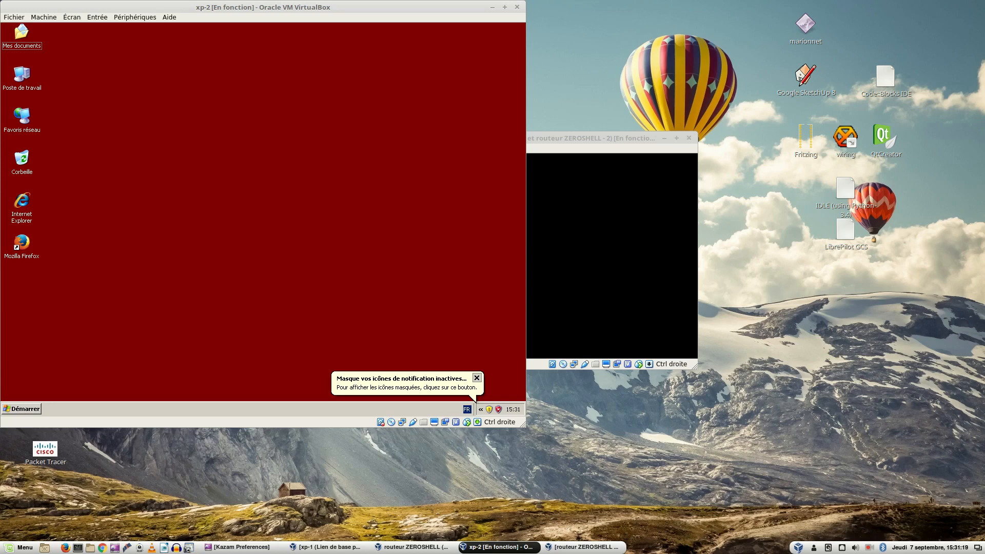
{"action": "double_click", "coordinate": [337, 6]}
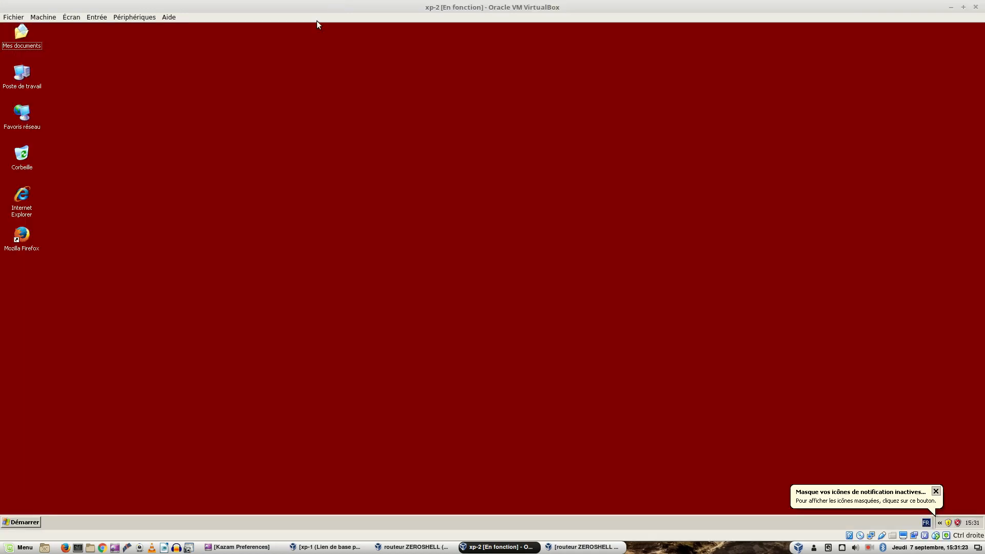
Step: Open the Internet Protocol (TCP/IP) properties of the local area connection on xp-2
{"action": "right_click", "coordinate": [27, 121]}
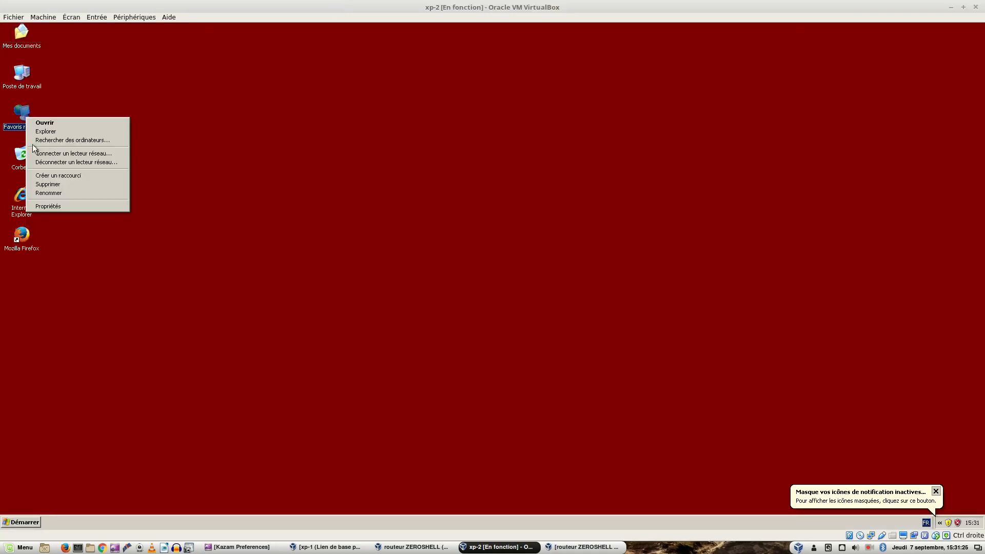
{"action": "left_click", "coordinate": [61, 206]}
{"action": "right_click", "coordinate": [381, 145]}
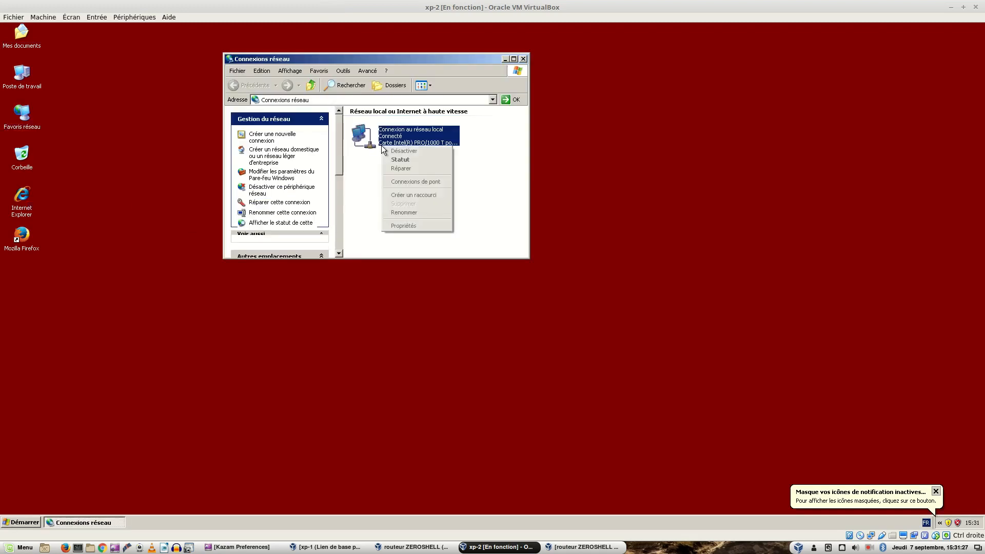
{"action": "left_click", "coordinate": [418, 226]}
{"action": "double_click", "coordinate": [166, 196]}
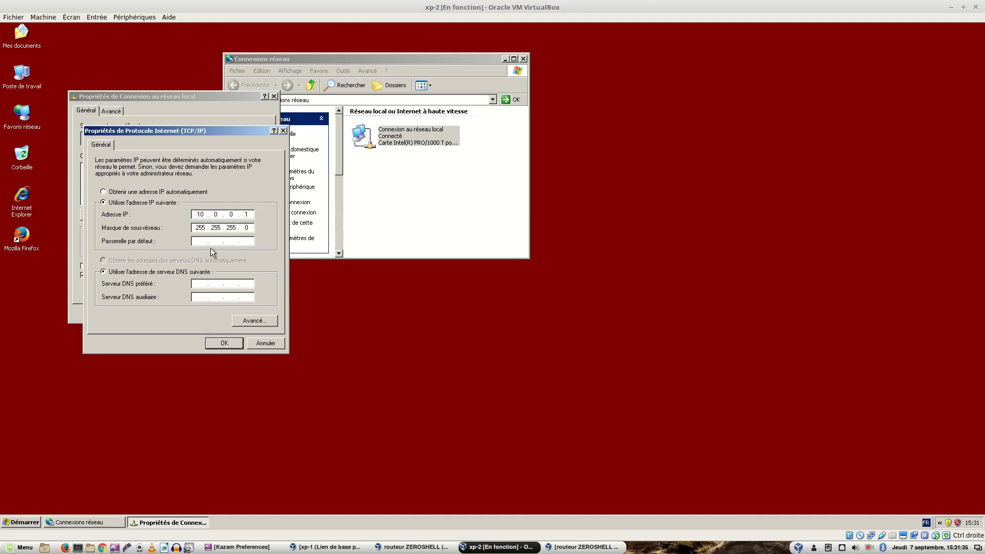
Step: Set the default gateway to 10.0.0.254 and the preferred DNS server to 8.8.8.8, and close the network connection windows
{"action": "left_click", "coordinate": [195, 241]}
{"action": "type", "text": "10.0.0.254"}
{"action": "key", "text": "Tab"}
{"action": "key", "text": "Tab"}
{"action": "type", "text": "8.8.8.8"}
{"action": "left_click", "coordinate": [220, 342]}
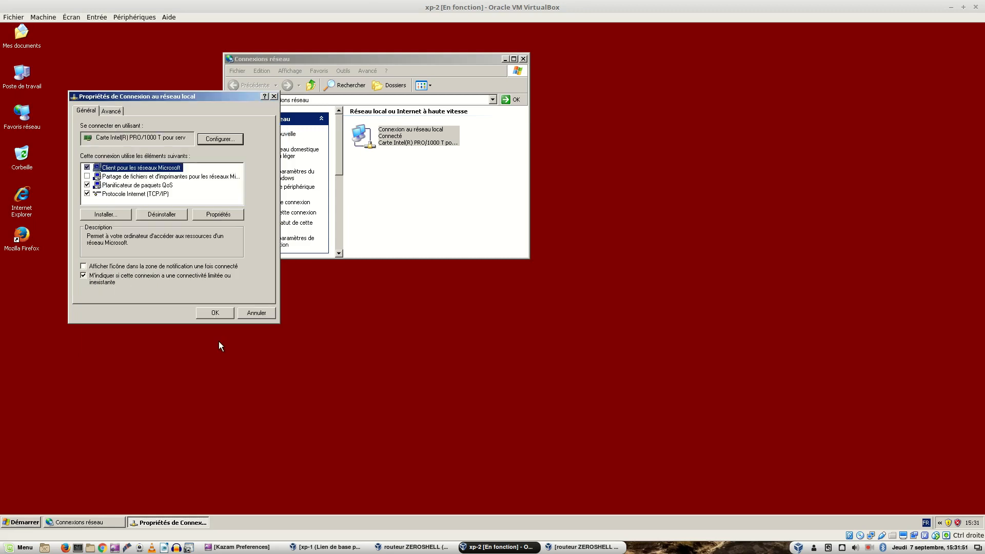
{"action": "left_click", "coordinate": [220, 312]}
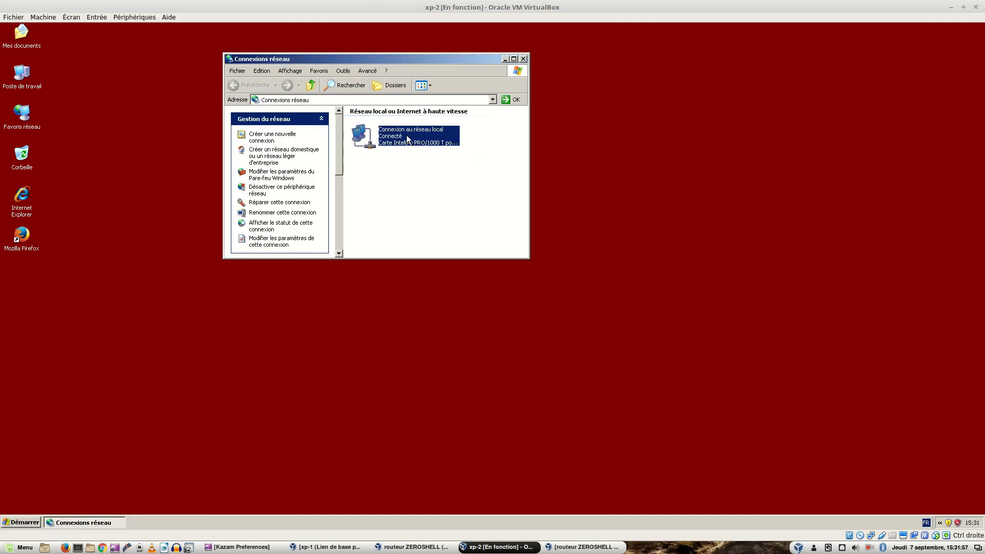
{"action": "left_click", "coordinate": [523, 59]}
Step: Open a Windows command prompt on xp-2 by running cmd
{"action": "left_click", "coordinate": [18, 523]}
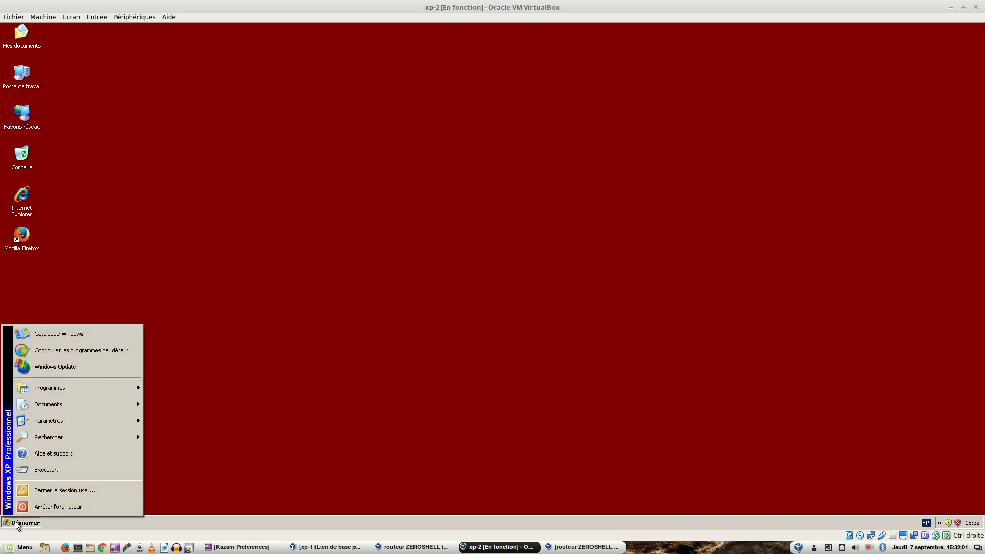
{"action": "left_click", "coordinate": [48, 471]}
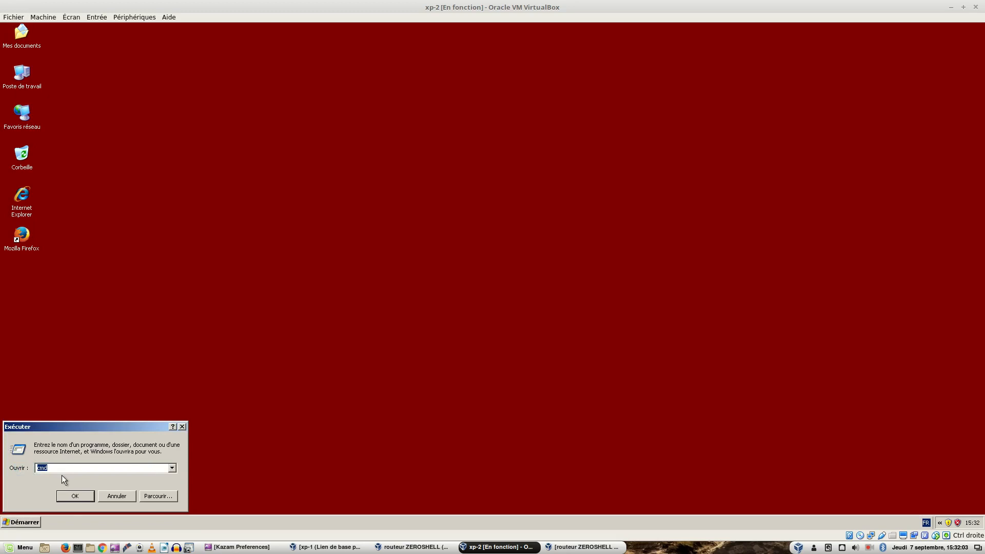
{"action": "left_click", "coordinate": [75, 496]}
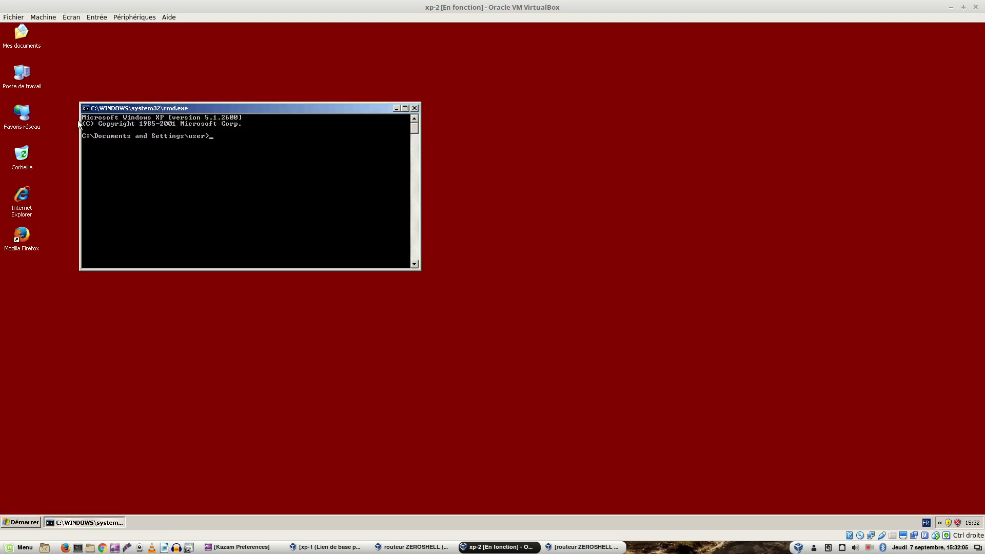
Step: Set the command prompt's font size to 12 x 16 and window size to 125 by 40, saved for future windows with the same title
{"action": "left_click", "coordinate": [86, 109]}
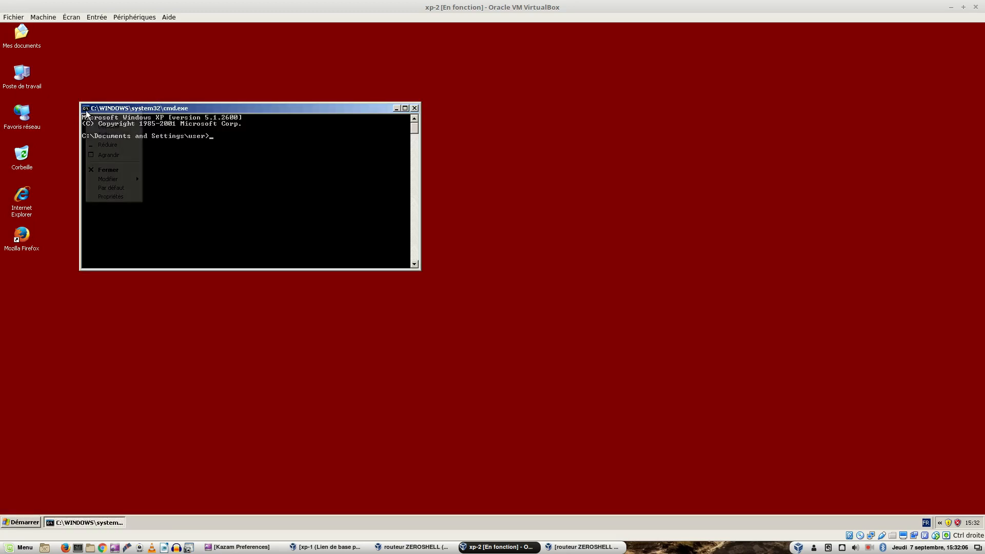
{"action": "left_click", "coordinate": [106, 196]}
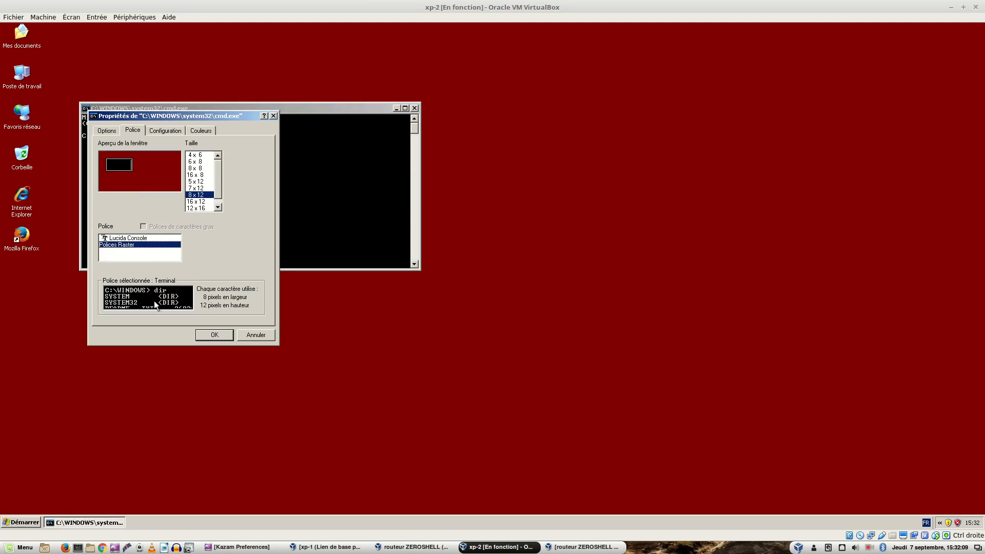
{"action": "left_click", "coordinate": [197, 208]}
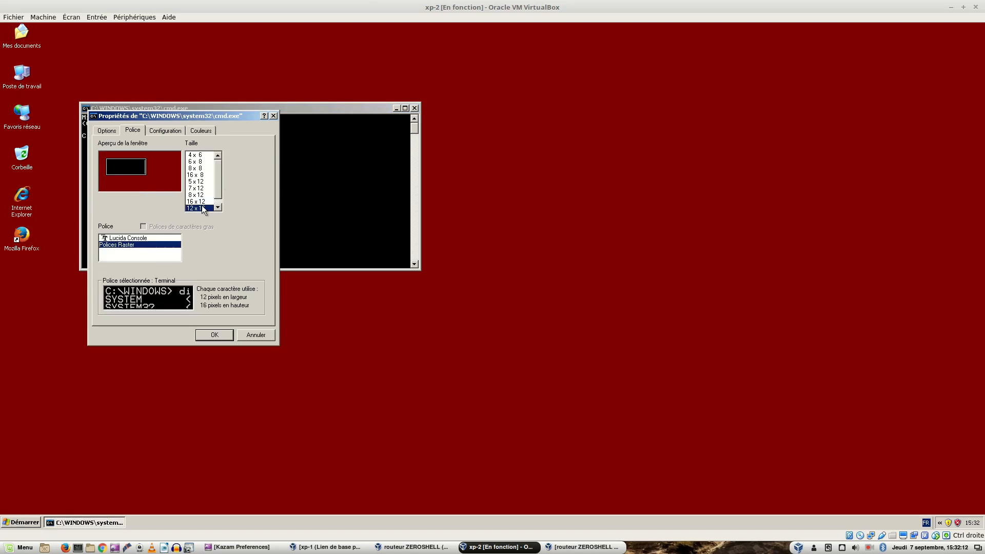
{"action": "left_click", "coordinate": [155, 130]}
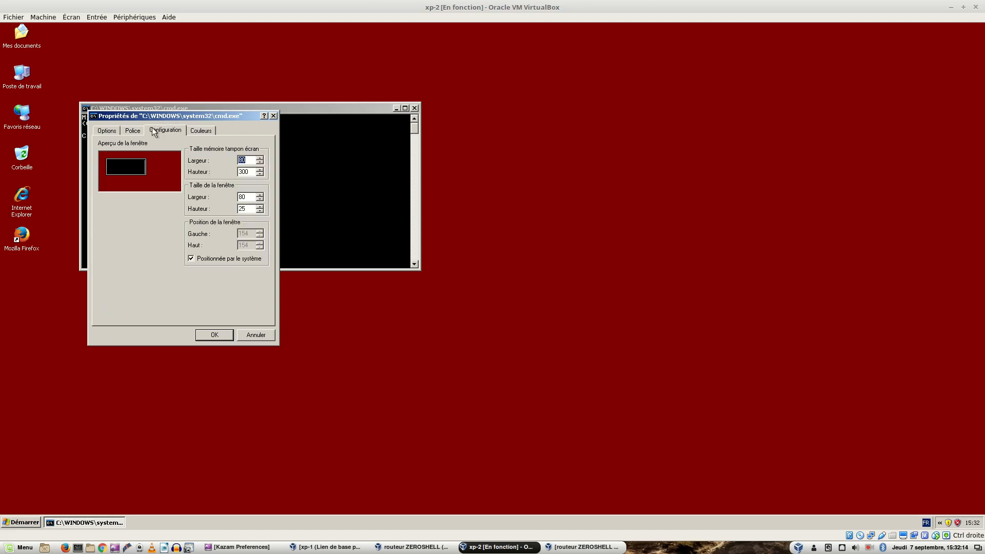
{"action": "left_click", "coordinate": [260, 195]}
{"action": "left_click_drag", "start_coordinate": [260, 196], "coordinate": [262, 208]}
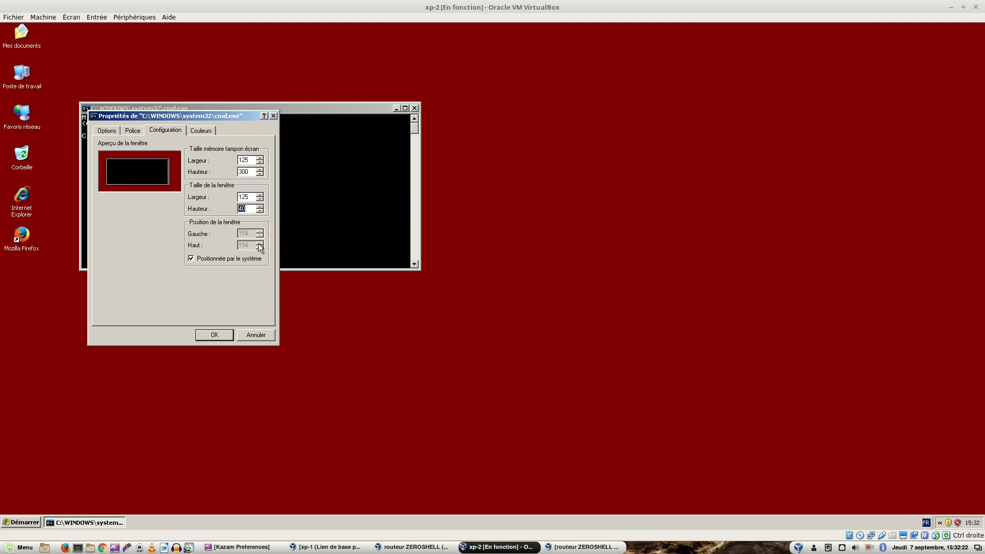
{"action": "left_click", "coordinate": [208, 339]}
{"action": "left_click", "coordinate": [152, 198]}
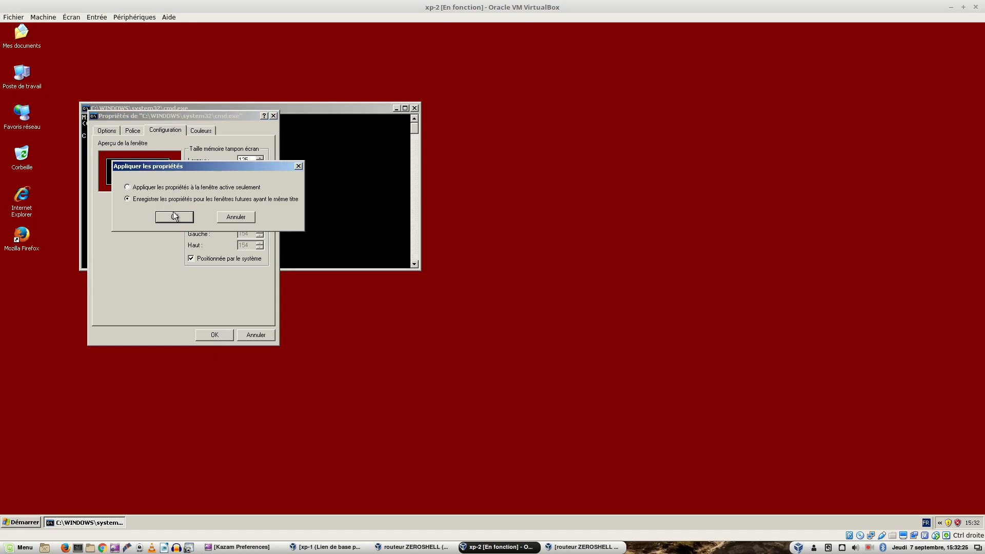
{"action": "left_click", "coordinate": [175, 216]}
Step: Display the machine's IP configuration with ipconfig and ping the gateway 10.0.0.254
{"action": "type", "text": "ipconfig"}
{"action": "key", "text": "Return"}
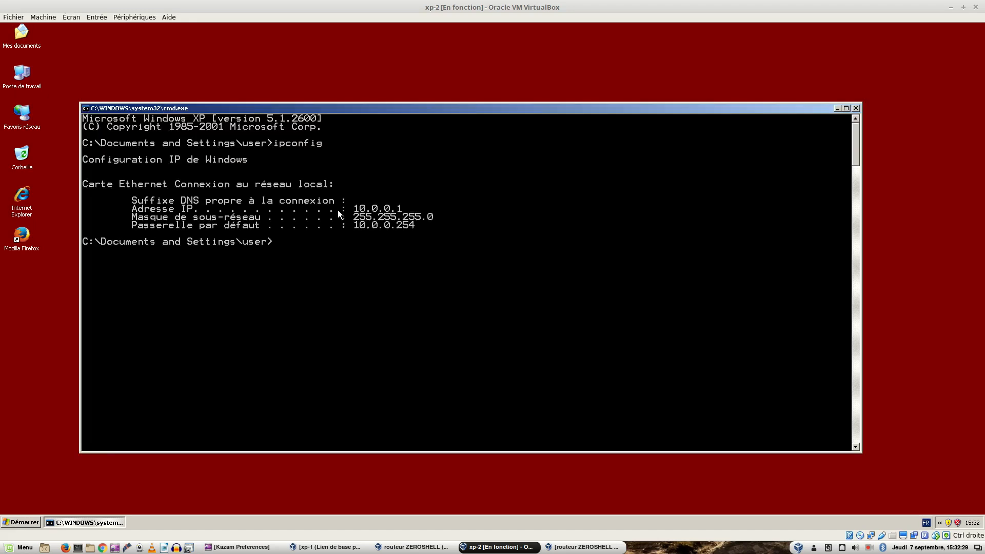
{"action": "type", "text": "ping 10.0.0.254"}
{"action": "key", "text": "Return"}
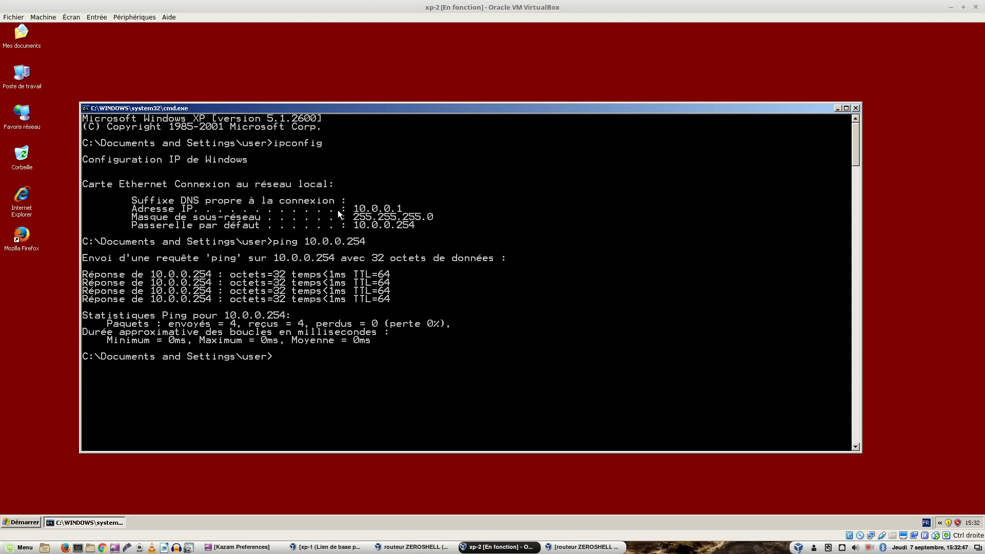
Step: Start Mozilla Firefox on xp-2 and load the ZeroShell page at 10.0.0.254
{"action": "left_click", "coordinate": [22, 235]}
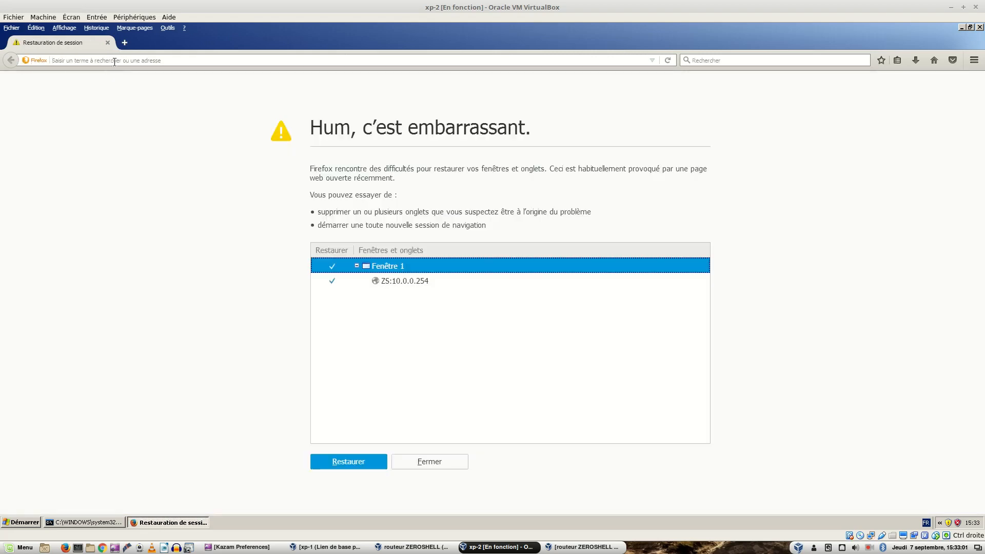
{"action": "type", "text": "10.0.0.254/"}
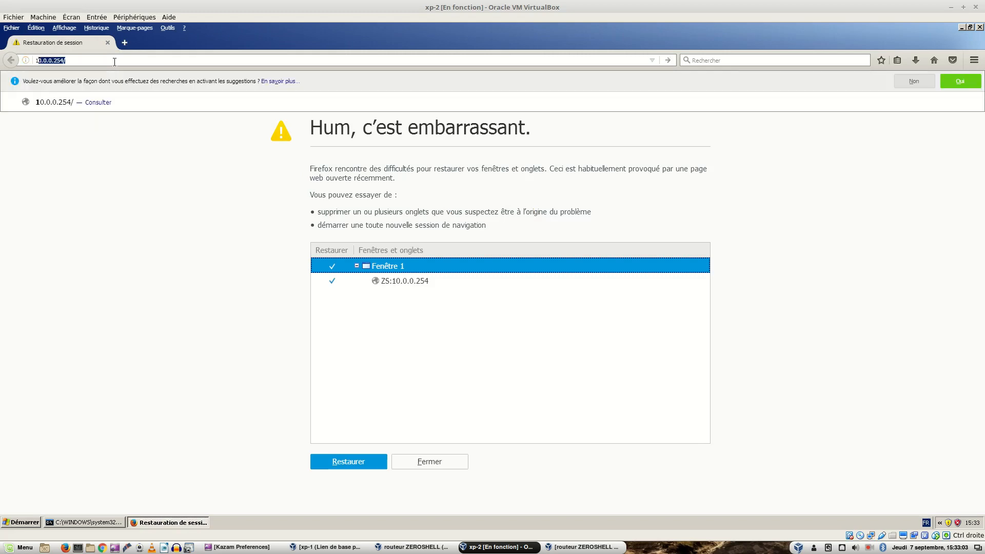
{"action": "key", "text": "Return"}
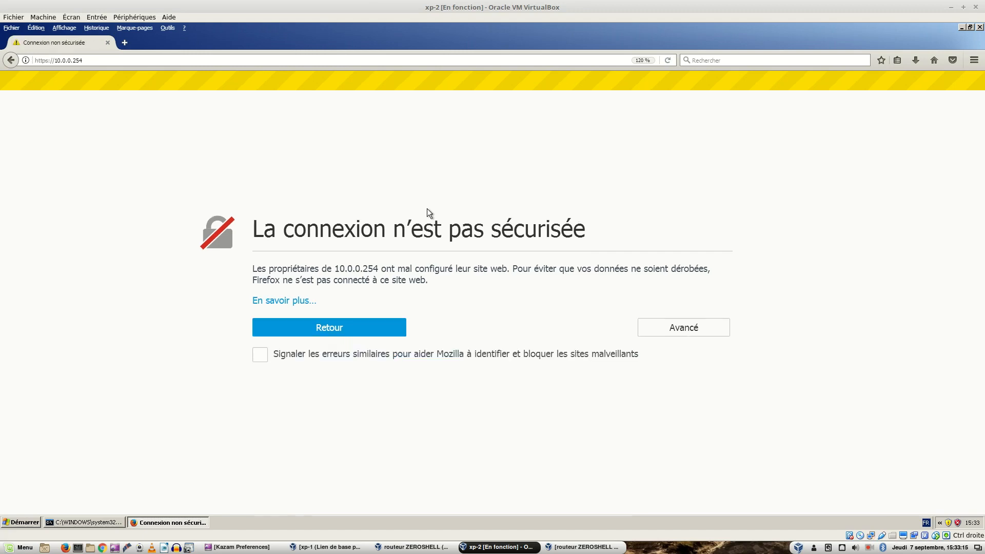
{"action": "left_click", "coordinate": [681, 325]}
{"action": "scroll", "coordinate": [263, 513], "scroll_direction": "down", "scroll_amount": 1}
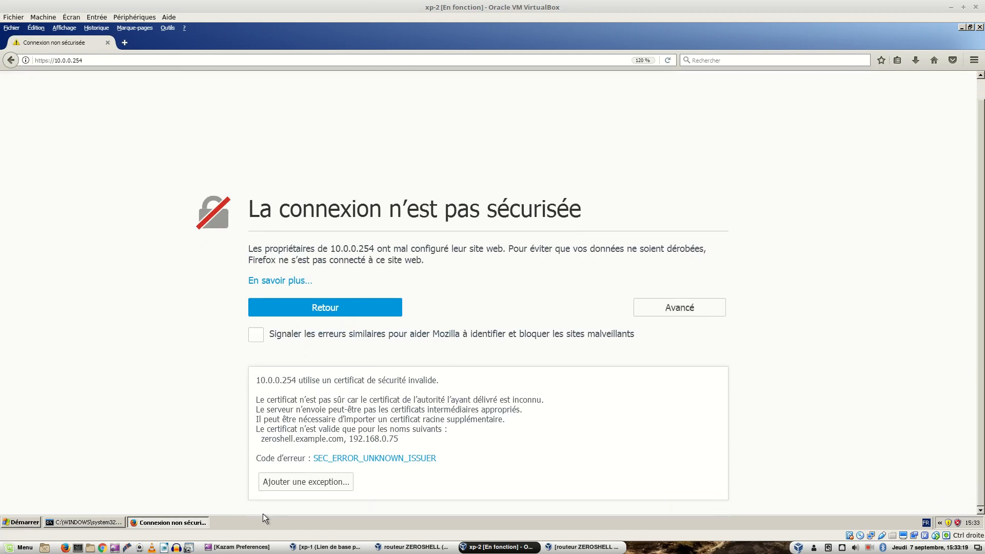
{"action": "left_click", "coordinate": [333, 478]}
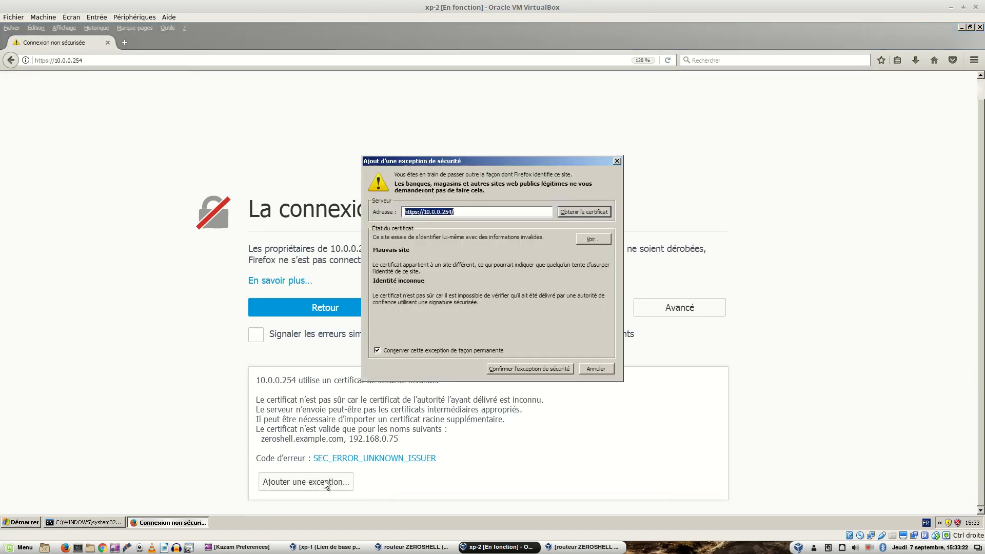
{"action": "left_click", "coordinate": [530, 368]}
{"action": "left_click", "coordinate": [195, 229]}
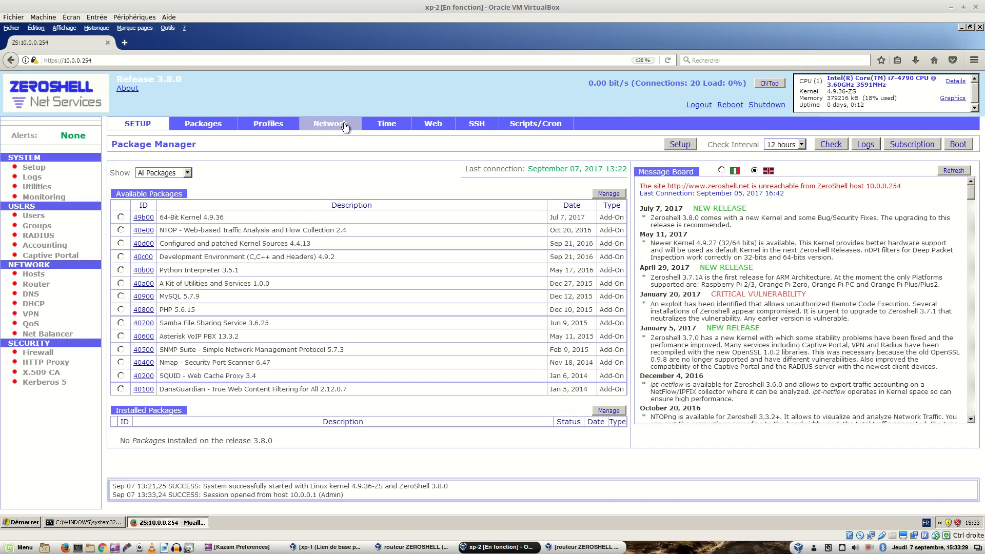
Step: Review the interface addresses, and save the router's Network Address Translation settings with ETH02 as the NAT-enabled interface
{"action": "left_click", "coordinate": [345, 127]}
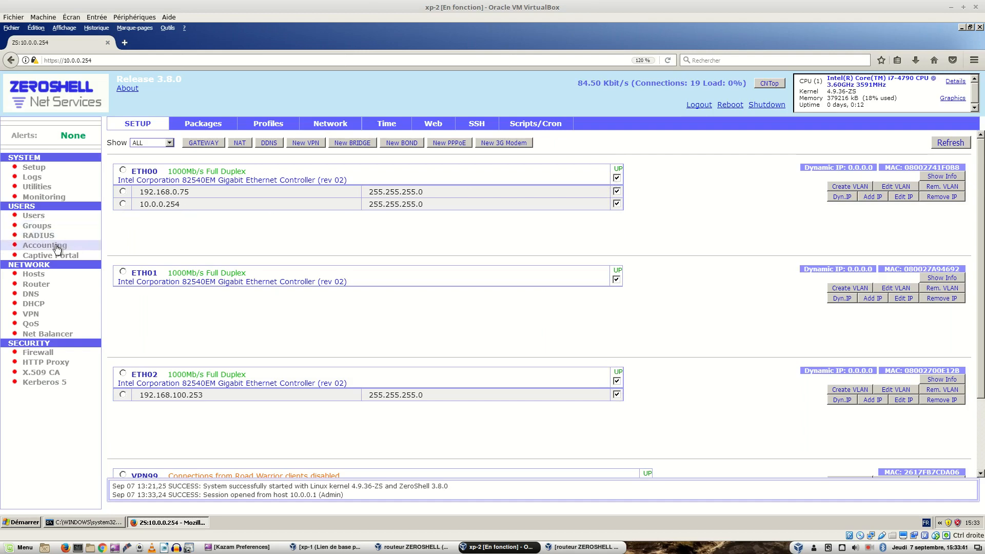
{"action": "left_click", "coordinate": [34, 288]}
{"action": "left_click", "coordinate": [387, 118]}
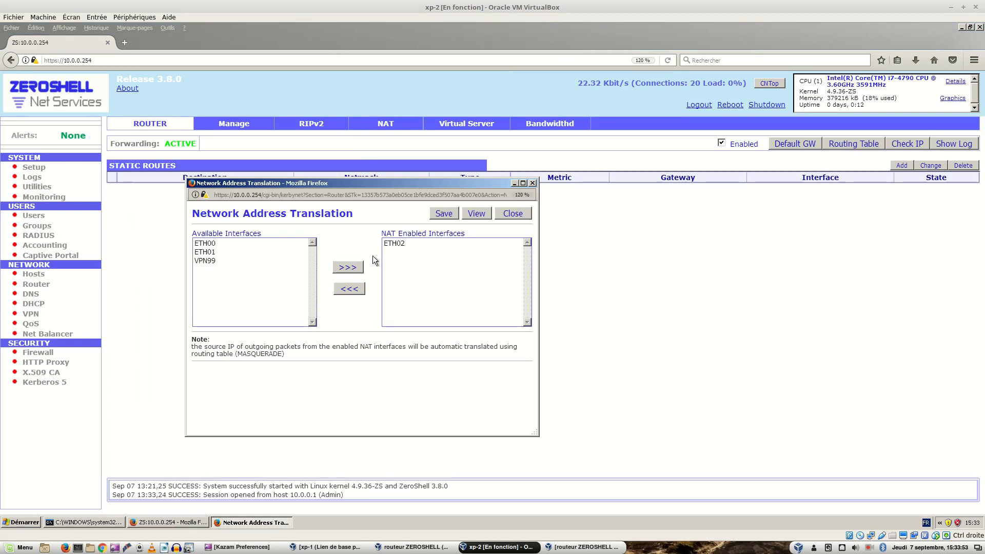
{"action": "left_click", "coordinate": [438, 218]}
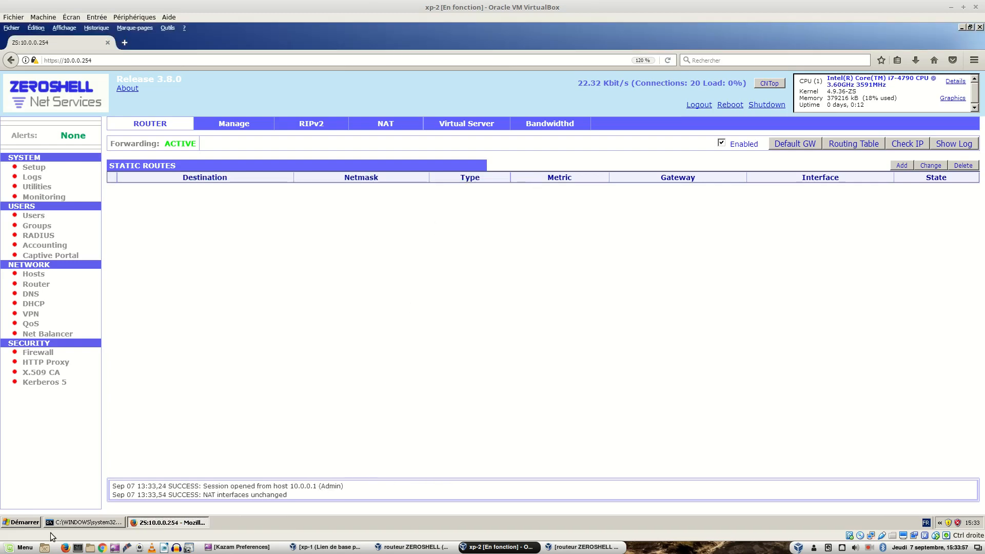
Step: Test Internet access from the xp-2 command prompt by pinging 8.8.8.8
{"action": "left_click", "coordinate": [71, 523]}
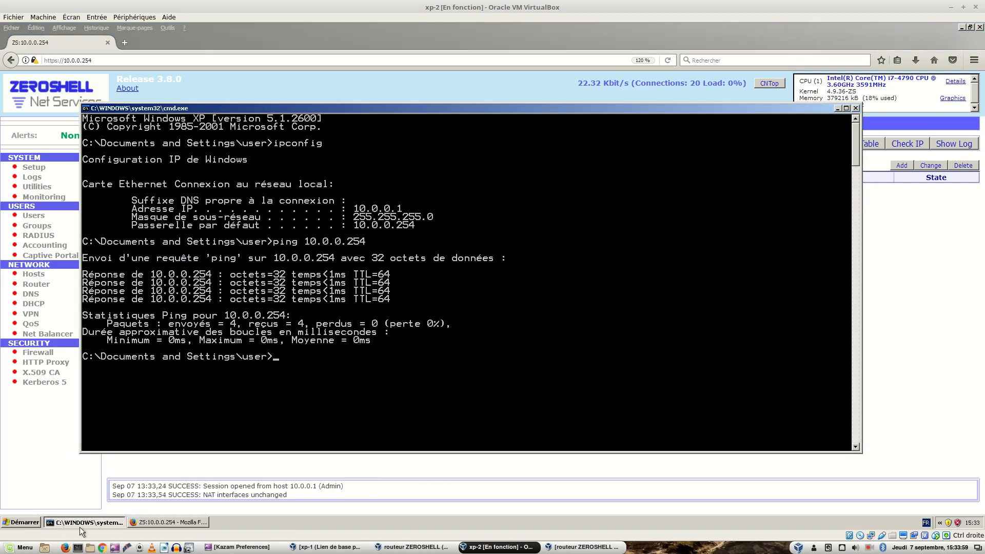
{"action": "type", "text": "ping 8.8.8.8"}
{"action": "key", "text": "Return"}
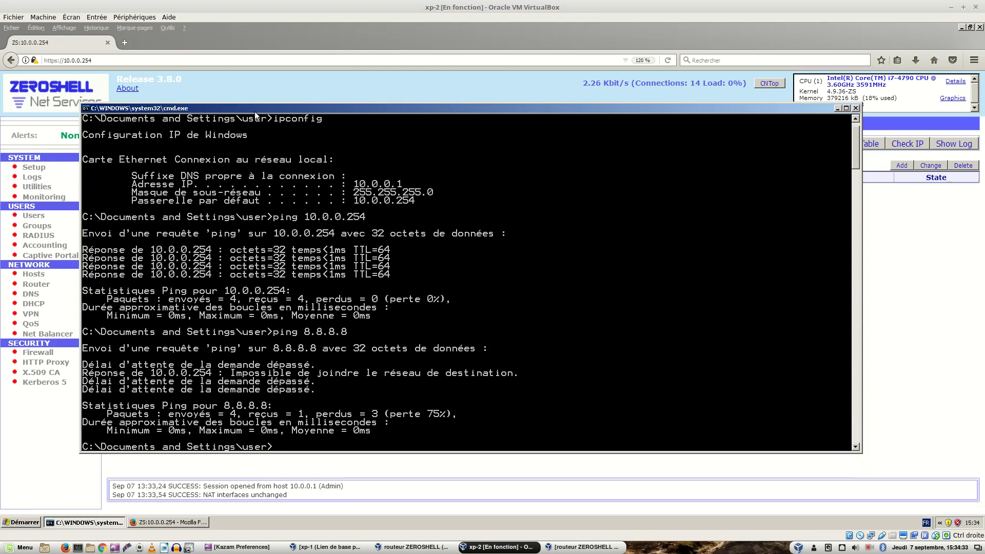
Step: Consult the figure 2 network architecture diagram in the lab document, and bring xp-2's ZeroShell router page back to the front
{"action": "left_click_drag", "start_coordinate": [288, 112], "coordinate": [583, 144]}
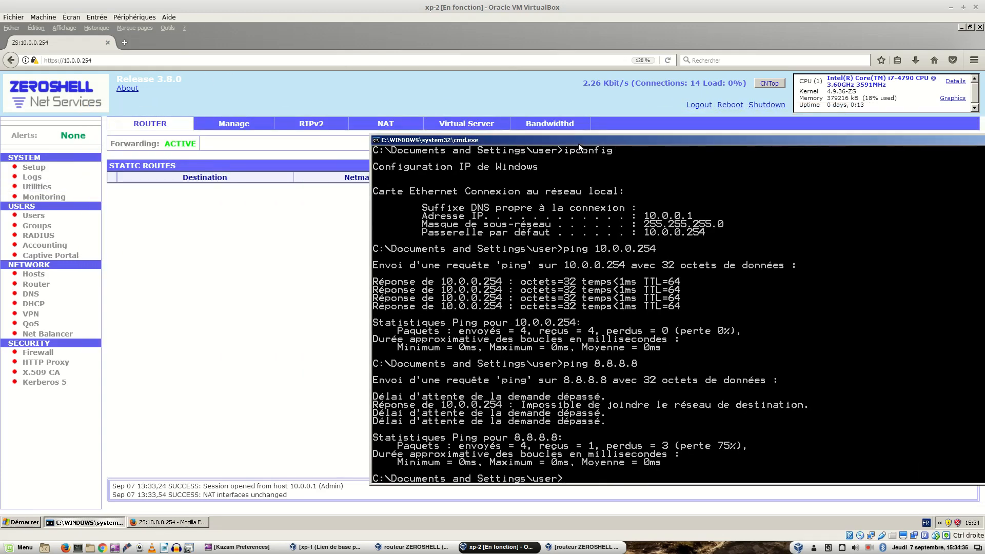
{"action": "type", "text": "p"}
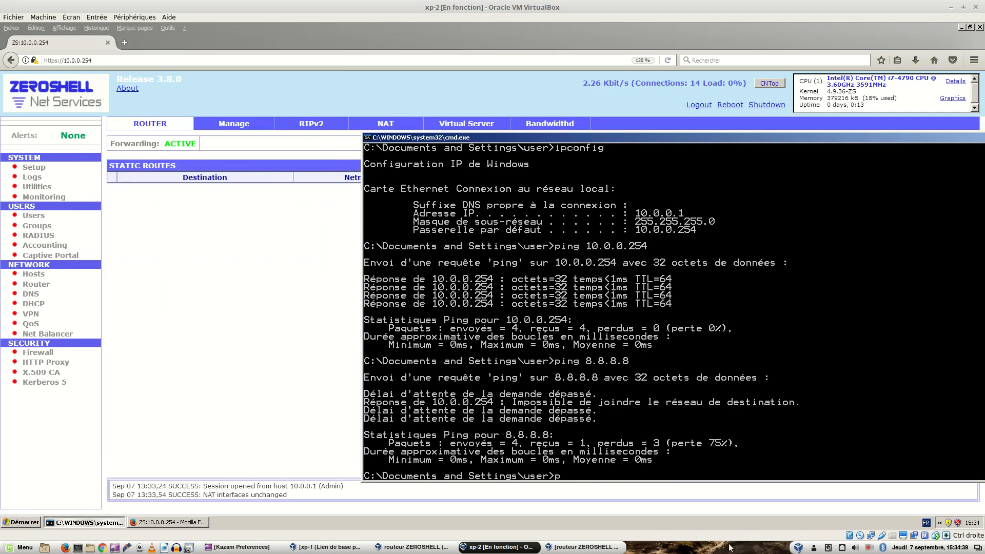
{"action": "key", "text": "Control_R"}
{"action": "key", "text": "ctrl+alt+Right"}
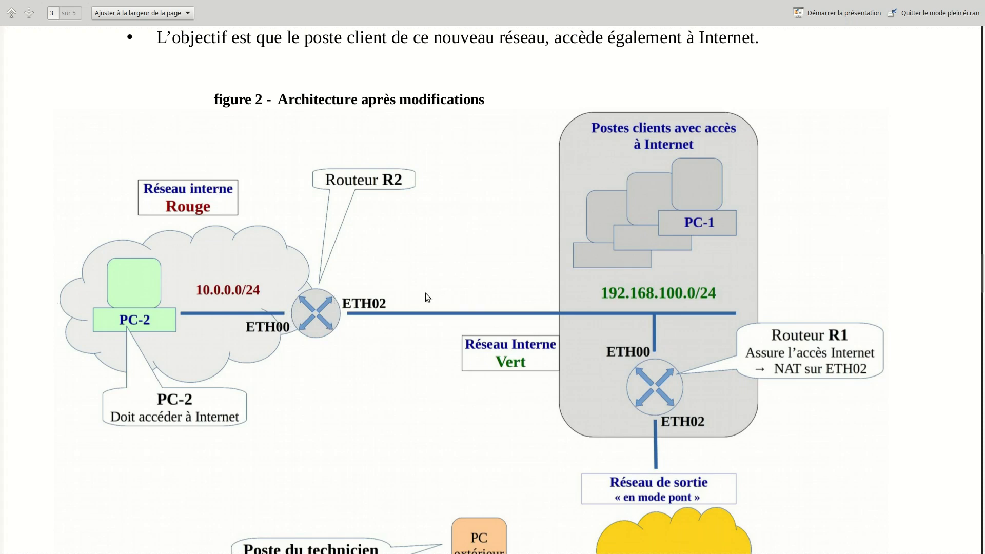
{"action": "key", "text": "alt+Tab"}
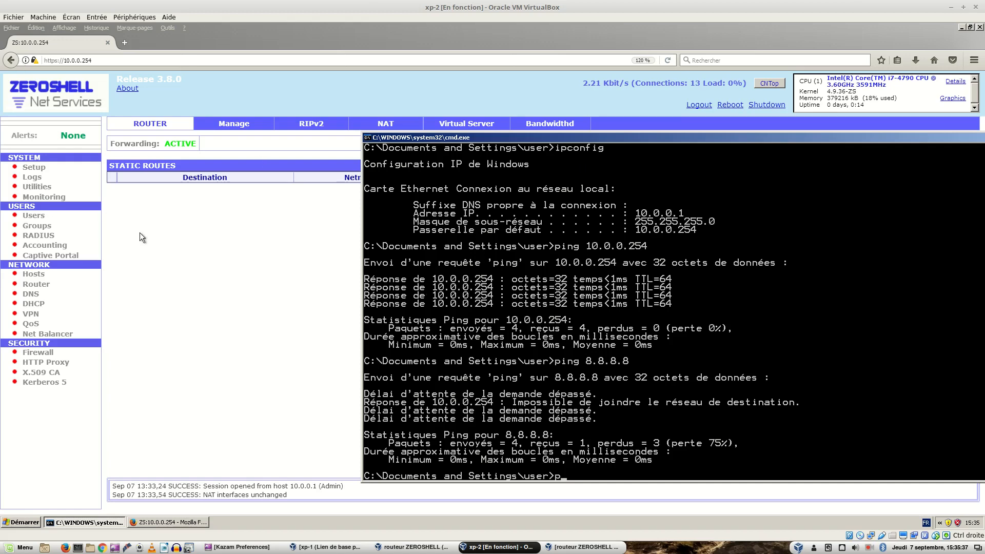
{"action": "left_click", "coordinate": [185, 236]}
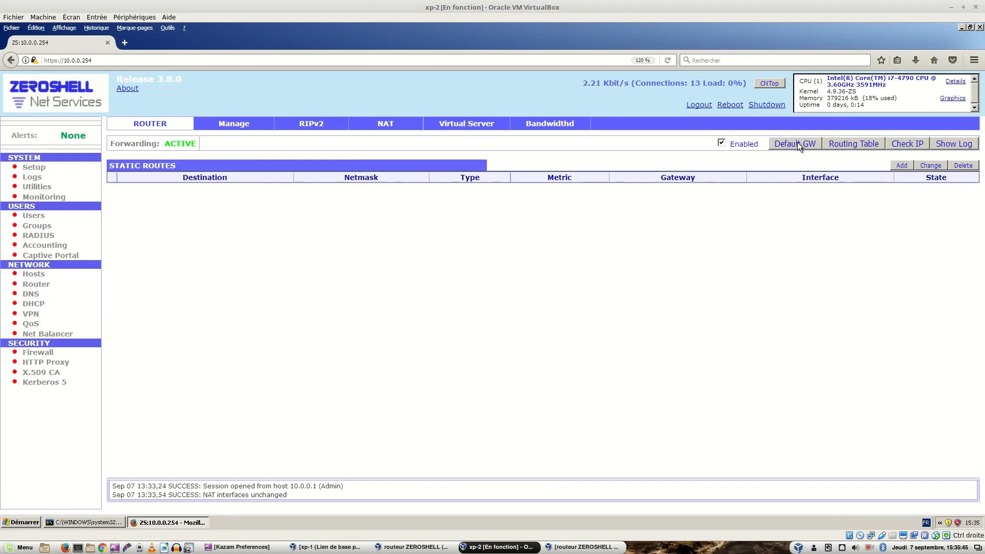
Step: Review the routing table, and add a static network route to 0.0.0.0 with netmask 0.0.0.0 through gateway 192.168.100.254
{"action": "left_click", "coordinate": [830, 142]}
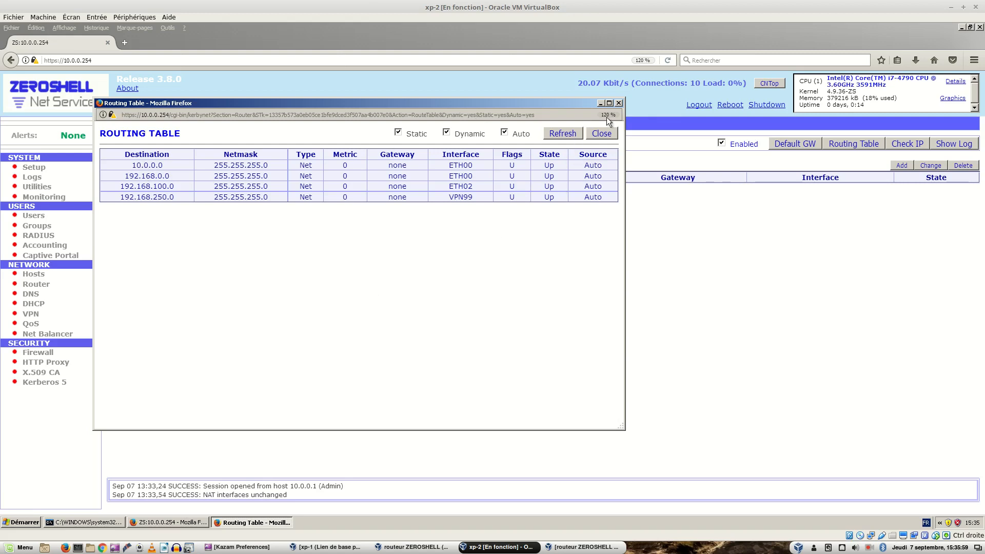
{"action": "left_click", "coordinate": [619, 103]}
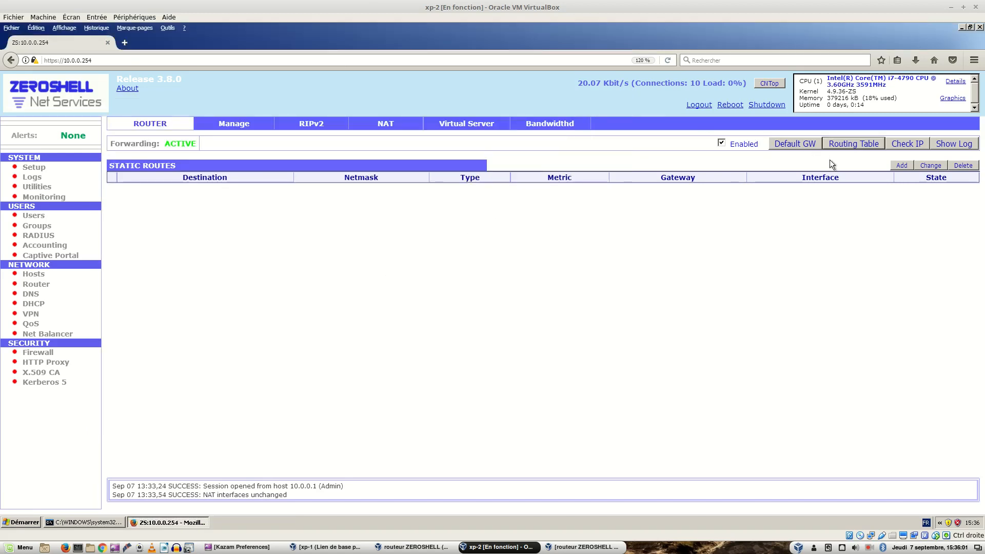
{"action": "left_click", "coordinate": [896, 164]}
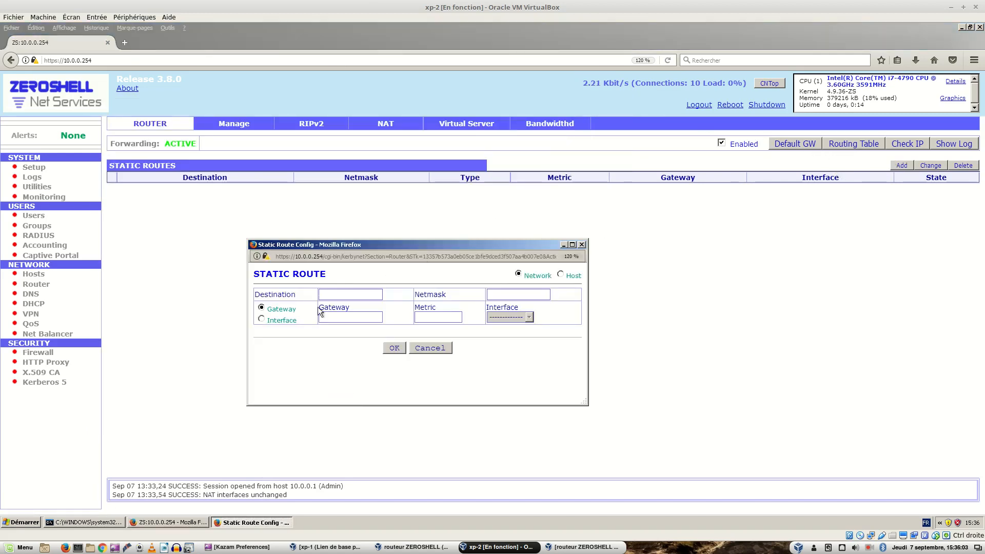
{"action": "left_click", "coordinate": [331, 292]}
{"action": "type", "text": "0.0.0.0"}
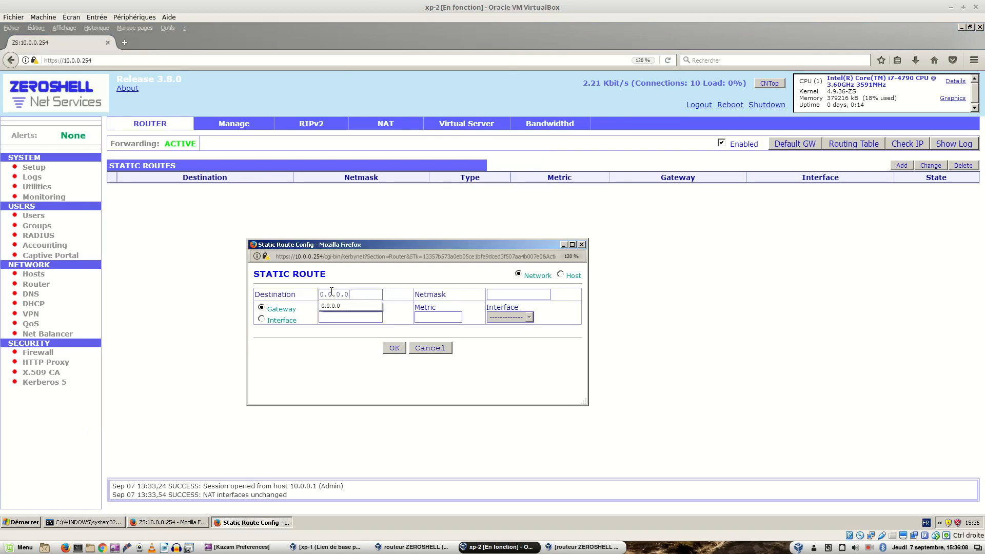
{"action": "key", "text": "Tab"}
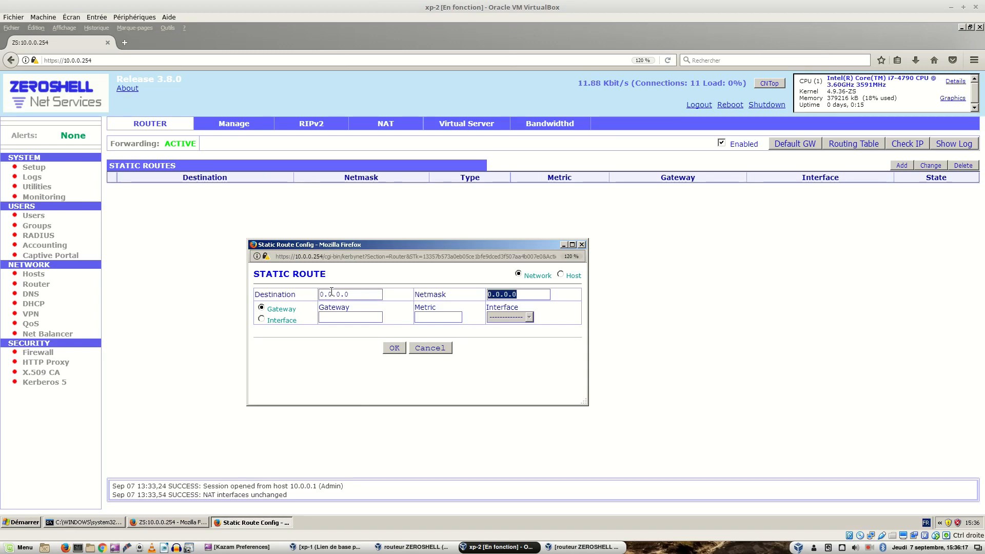
{"action": "key", "text": "Tab"}
{"action": "key", "text": "Tab"}
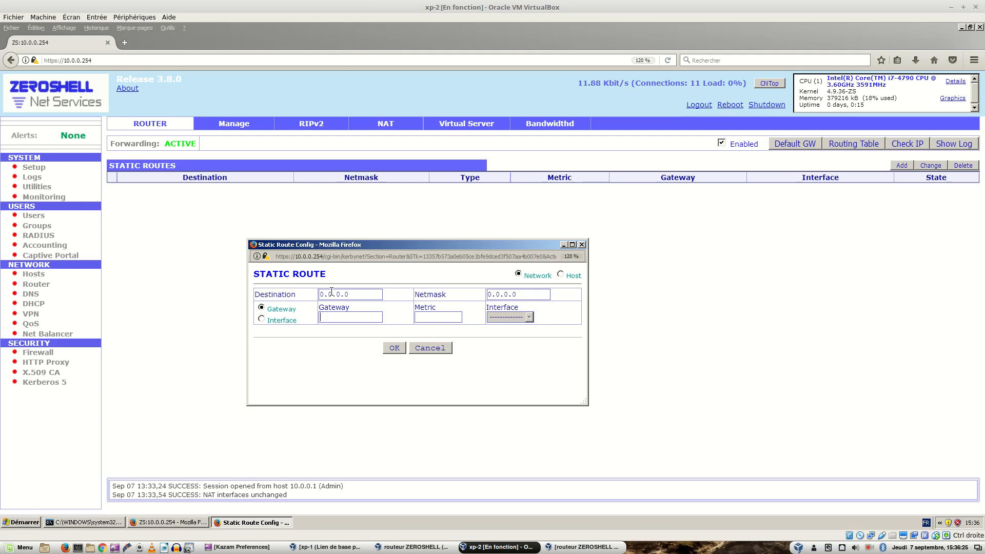
{"action": "type", "text": "192.168."}
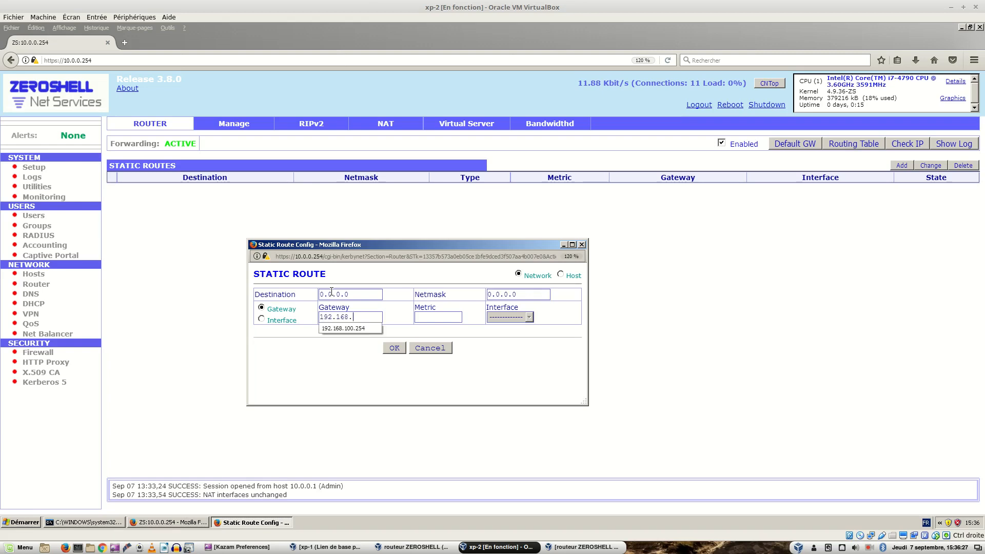
{"action": "type", "text": "100.254"}
{"action": "left_click", "coordinate": [392, 349]}
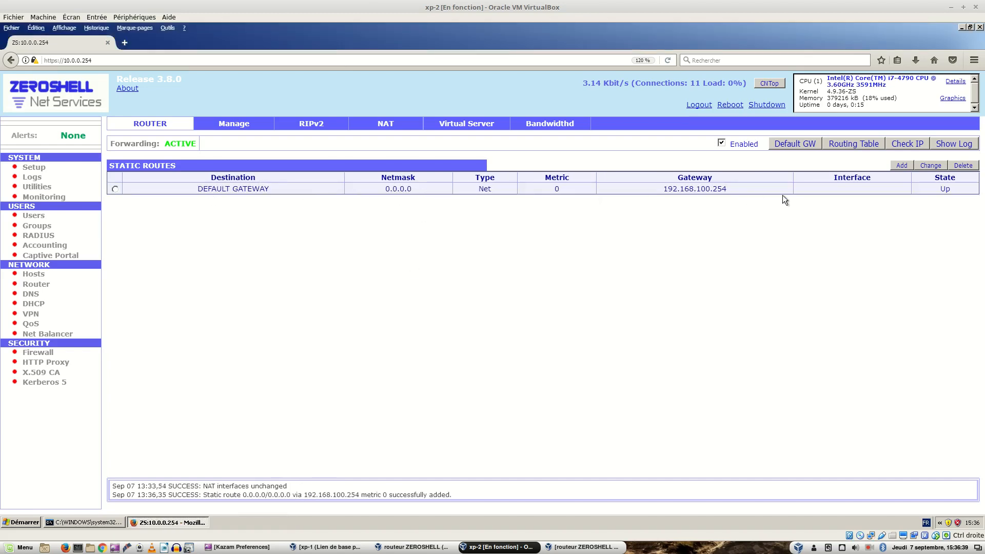
Step: Check the default gateway entry in the routing table, and repeat the ping to 8.8.8.8 from xp-2's command prompt
{"action": "left_click", "coordinate": [851, 144]}
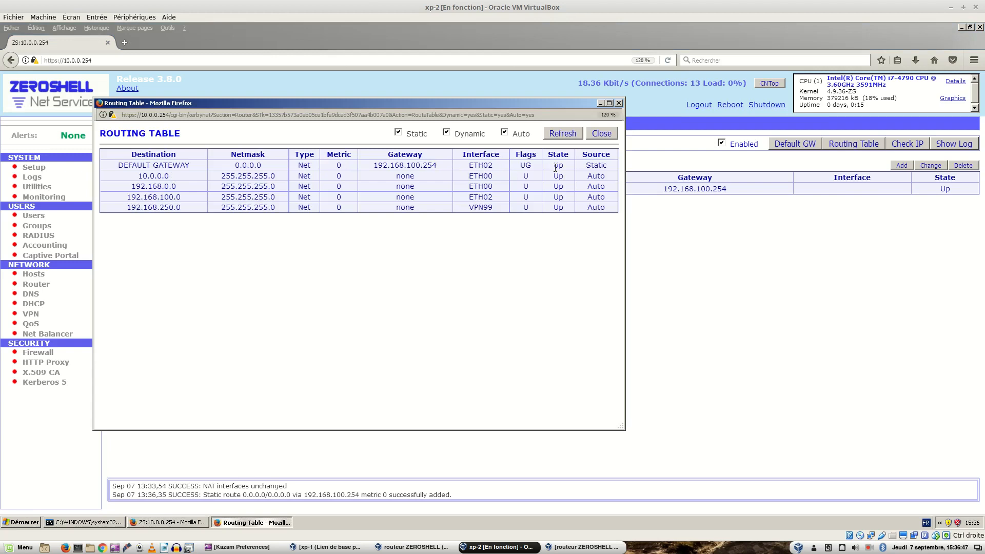
{"action": "left_click", "coordinate": [601, 134]}
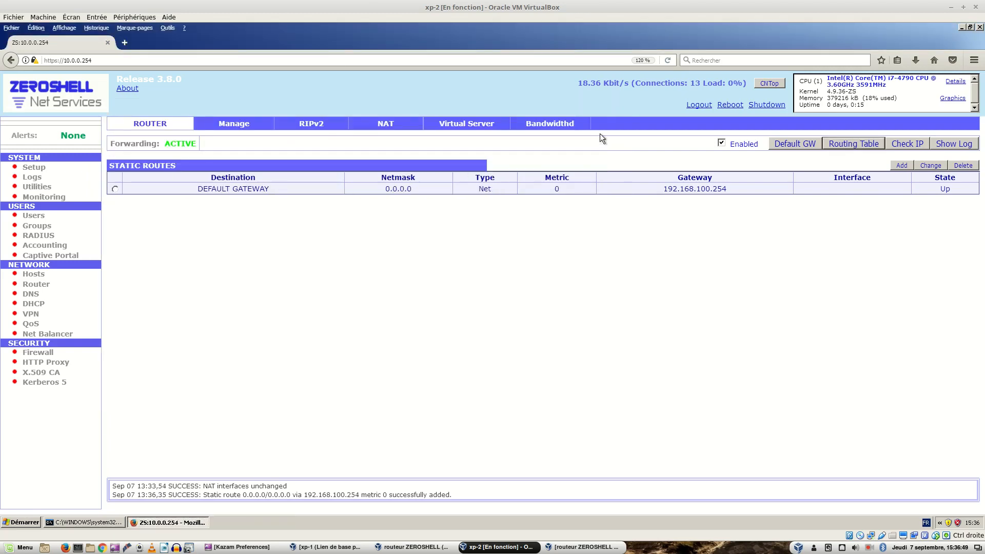
{"action": "left_click", "coordinate": [92, 522]}
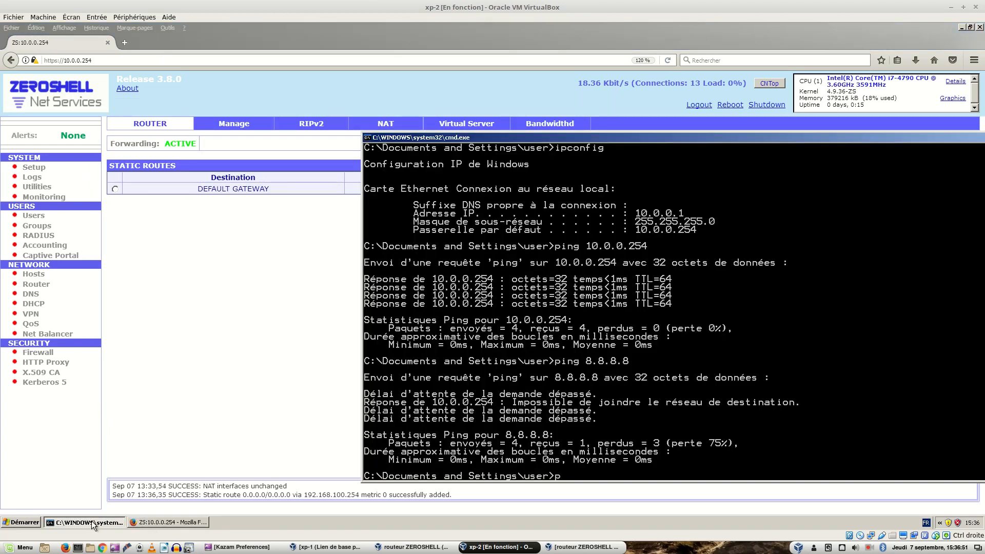
{"action": "key", "text": "Up"}
{"action": "key", "text": "Return"}
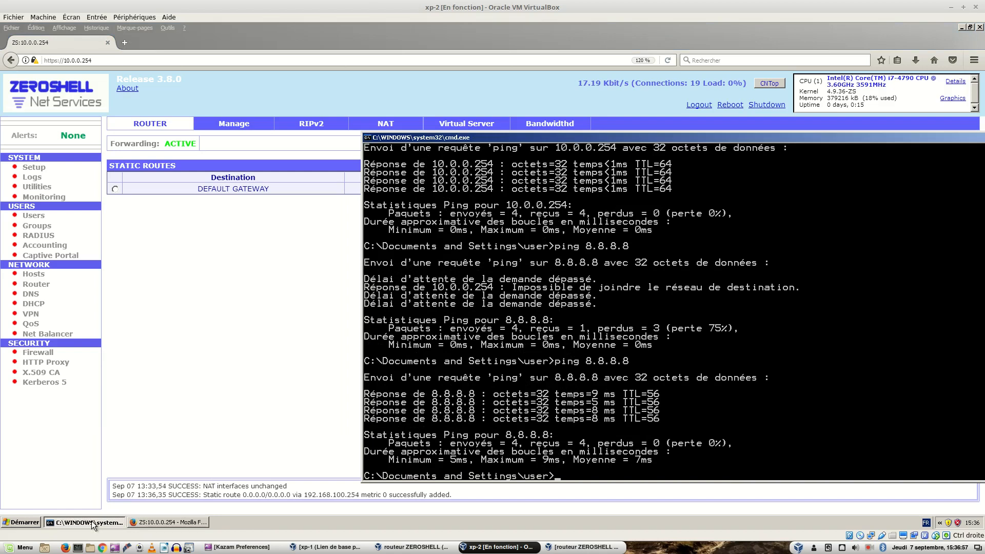
Step: Clear xp-2's command prompt and trace the route to 8.8.8.8 with tracert
{"action": "key", "text": "Return"}
{"action": "key", "text": "Return"}
{"action": "key", "text": "Return"}
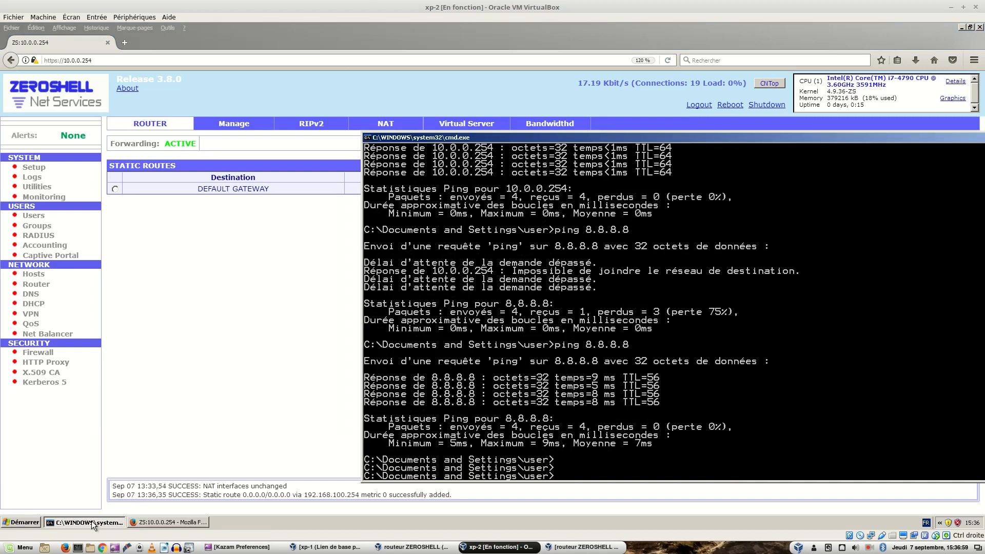
{"action": "type", "text": "cl"}
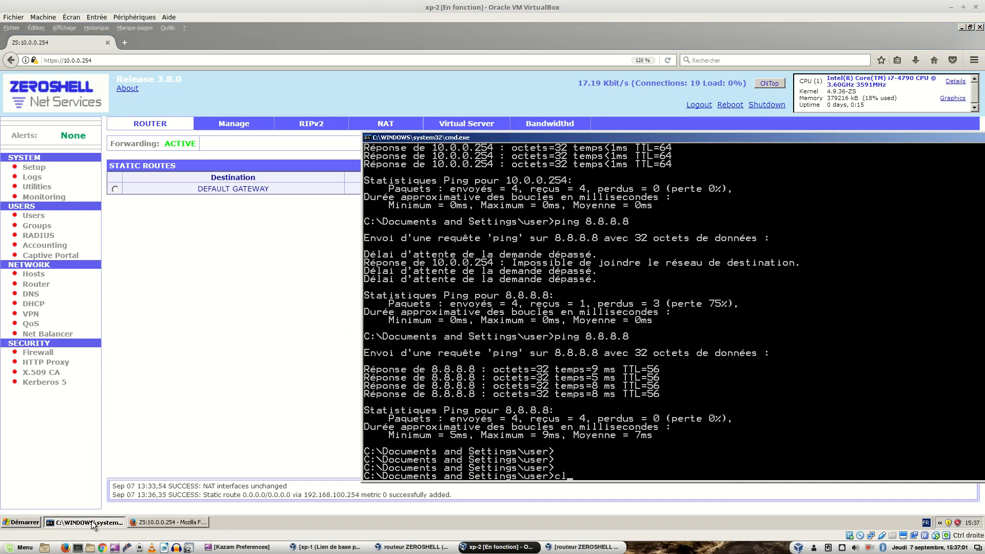
{"action": "type", "text": "s"}
{"action": "key", "text": "Return"}
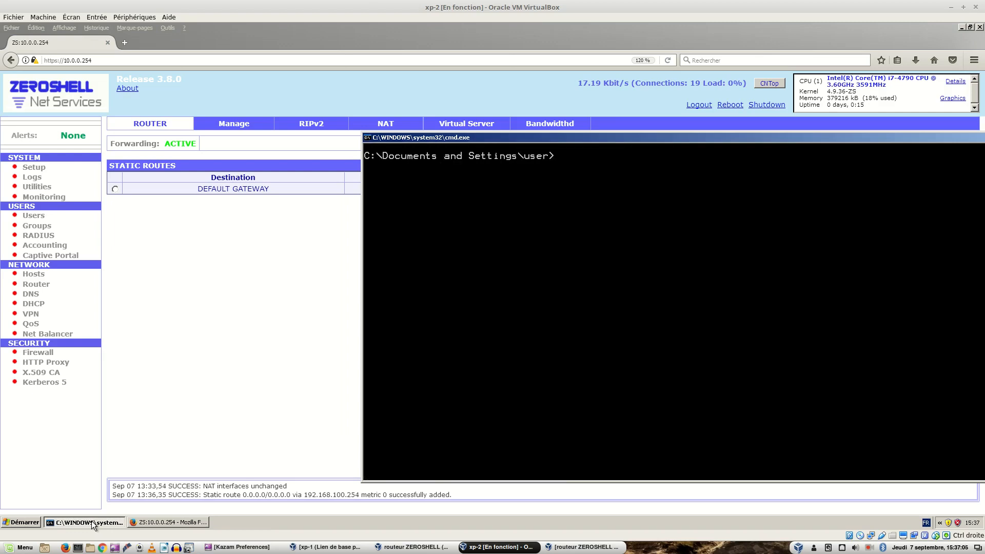
{"action": "type", "text": "tracert 8.8.8.8"}
{"action": "key", "text": "Return"}
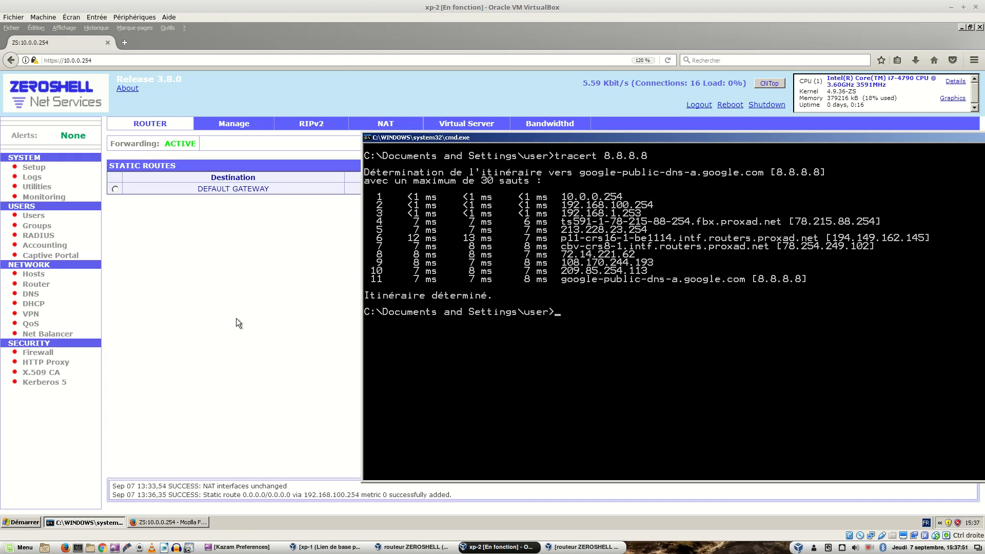
Step: Compare the traced route with the figure 2 architecture diagram in the lab document, and return to the xp-2 machine
{"action": "key", "text": "Control_R"}
{"action": "key", "text": "ctrl+alt+Right"}
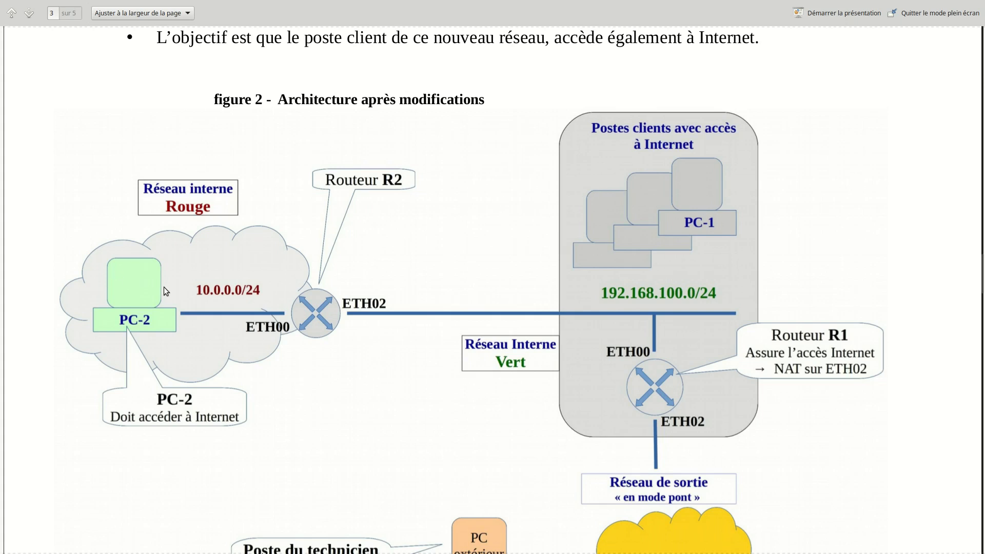
{"action": "key", "text": "ctrl+alt+Left"}
{"action": "key", "text": "ctrl+alt+Left"}
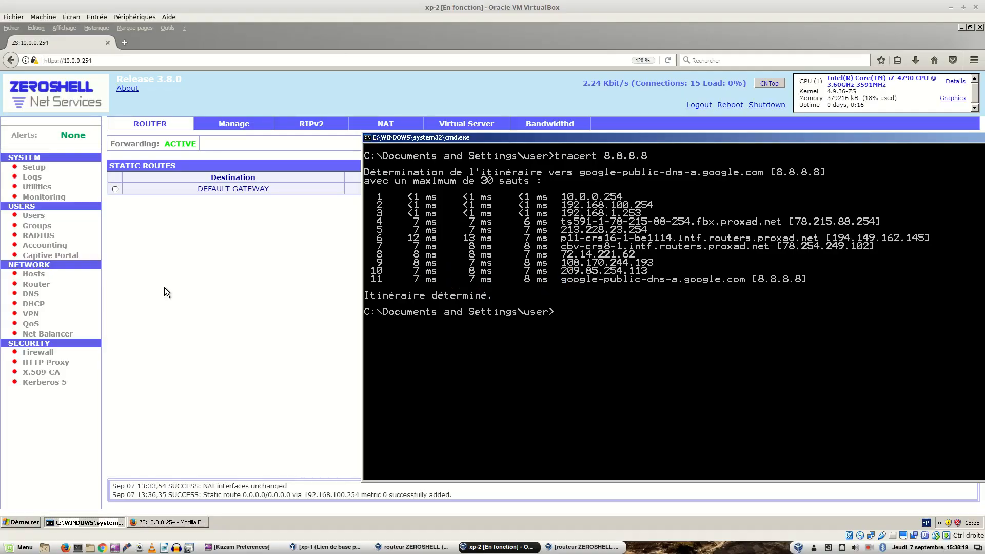
Step: Switch to the xp-1 machine and check the Windows firewall state of its local area connection, closing the settings without changes
{"action": "left_click", "coordinate": [313, 549]}
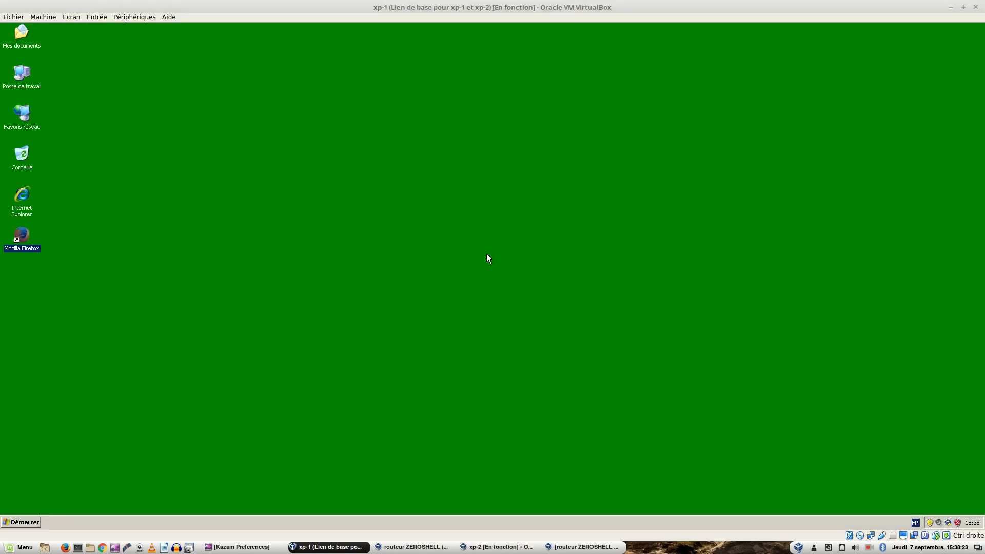
{"action": "right_click", "coordinate": [24, 119]}
{"action": "left_click", "coordinate": [60, 210]}
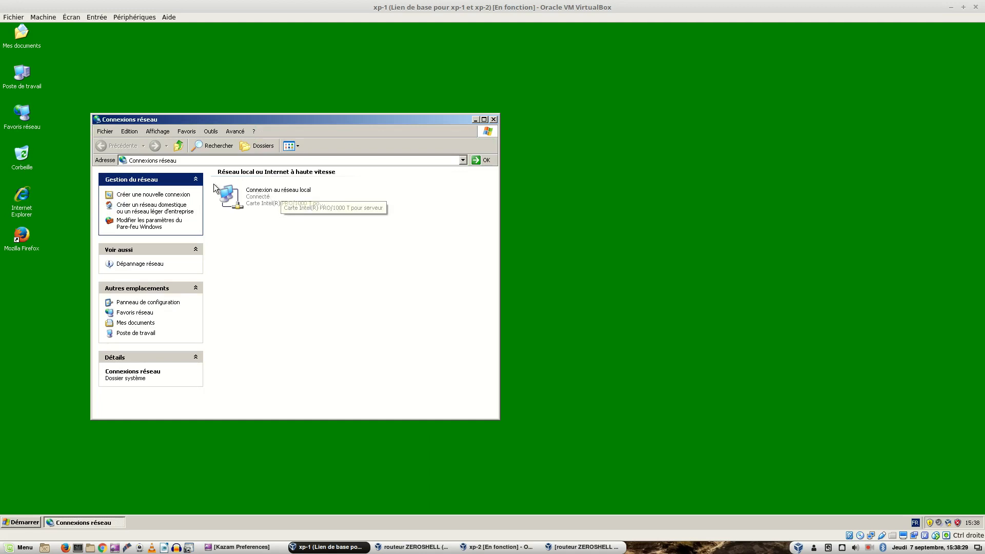
{"action": "right_click", "coordinate": [256, 193]}
{"action": "left_click", "coordinate": [297, 272]}
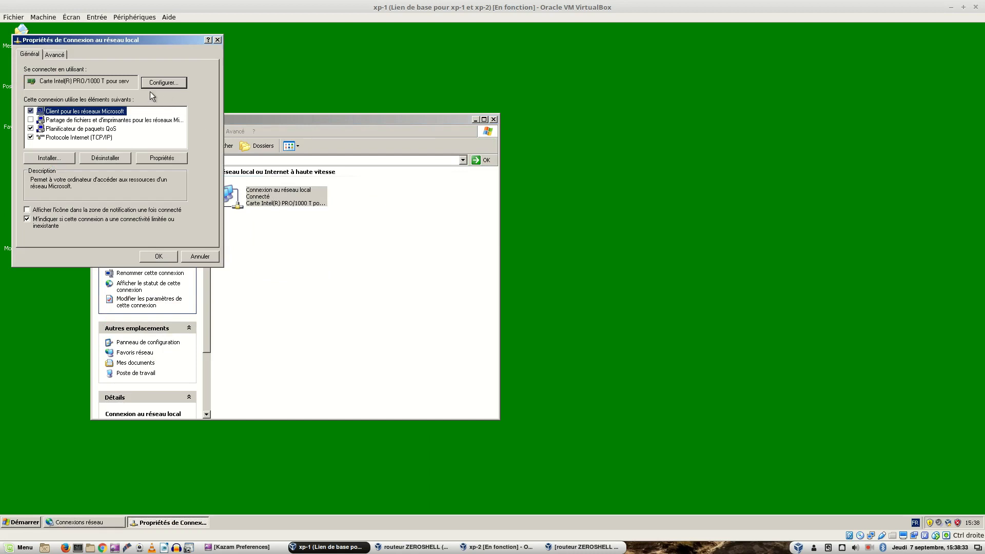
{"action": "left_click", "coordinate": [59, 54]}
{"action": "left_click", "coordinate": [183, 86]}
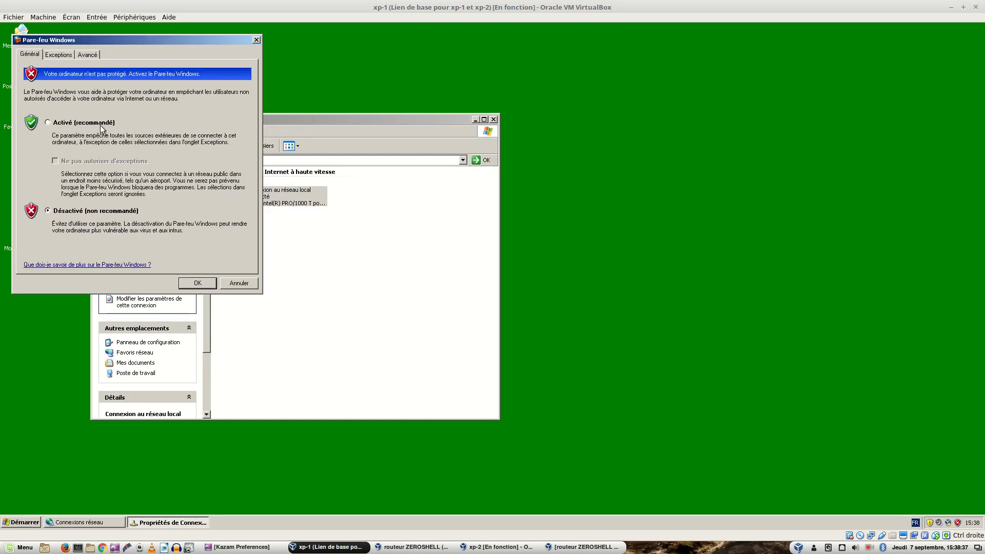
{"action": "left_click", "coordinate": [239, 285]}
{"action": "left_click", "coordinate": [201, 258]}
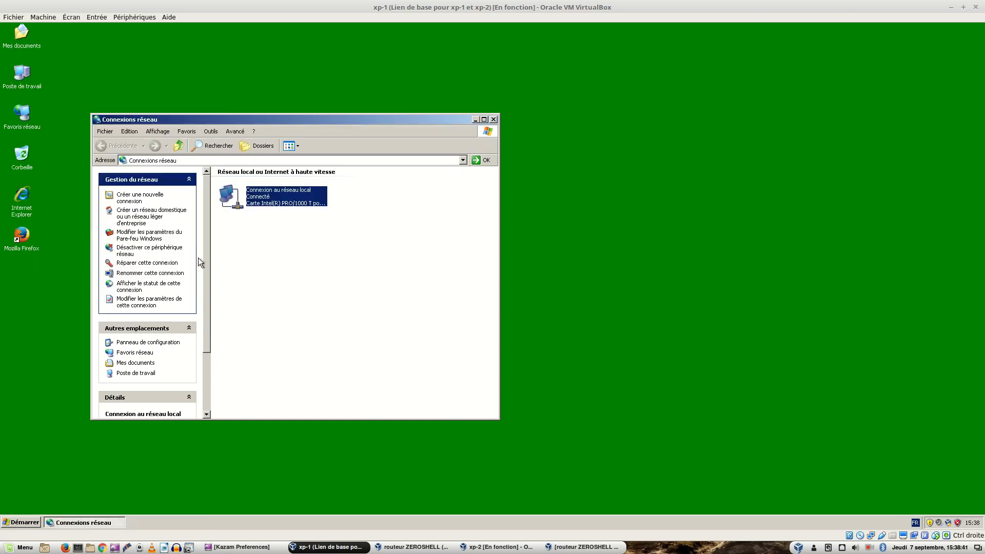
{"action": "left_click", "coordinate": [494, 120]}
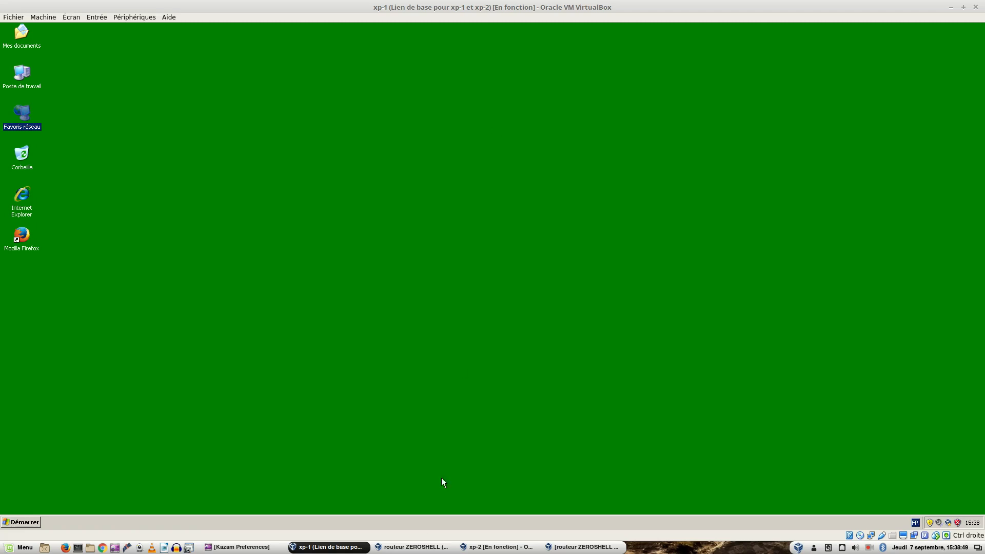
Step: Open a command prompt on xp-1 and display its IP configuration with ipconfig
{"action": "left_click", "coordinate": [497, 547]}
{"action": "mouse_move", "coordinate": [494, 551]}
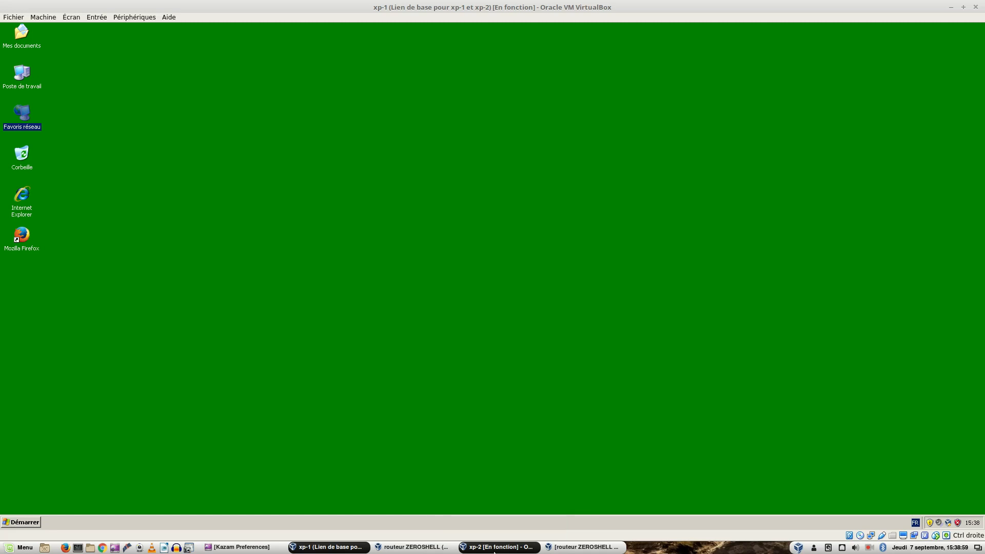
{"action": "left_click", "coordinate": [494, 552]}
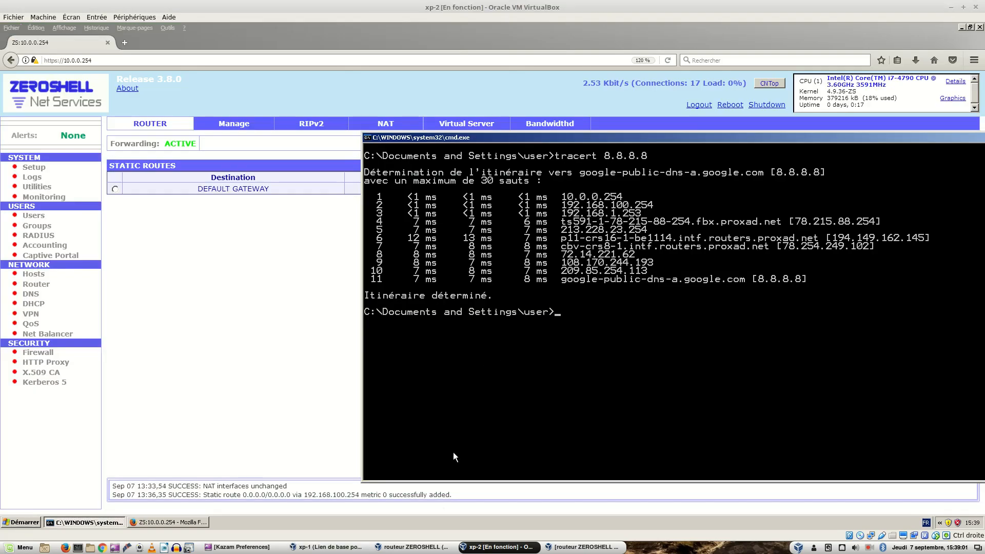
{"action": "mouse_move", "coordinate": [413, 547]}
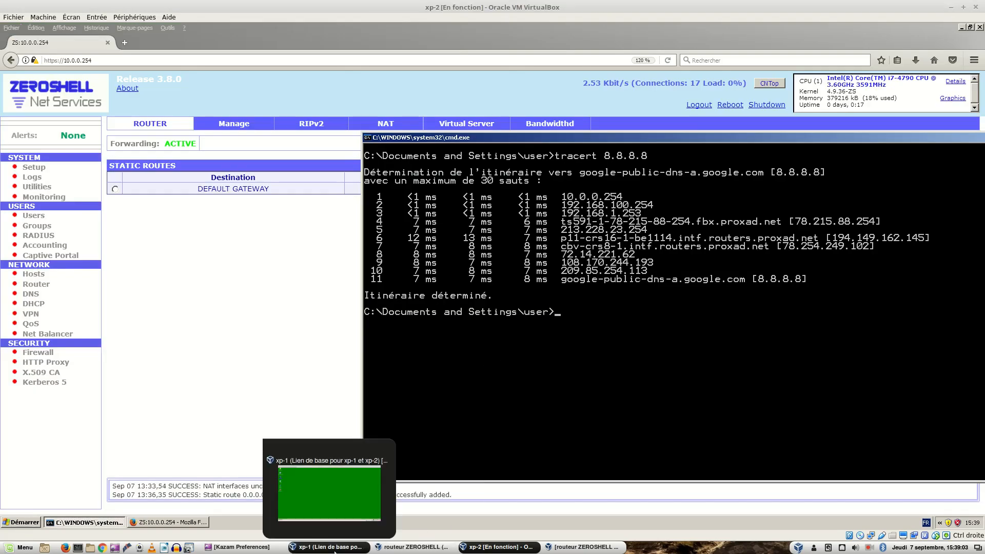
{"action": "left_click", "coordinate": [328, 547]}
{"action": "left_click", "coordinate": [6, 525]}
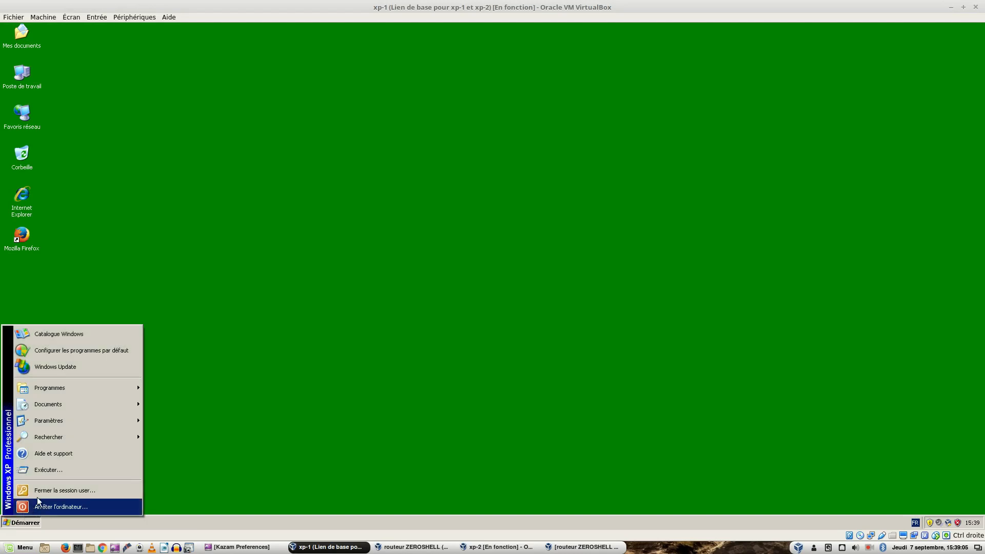
{"action": "left_click", "coordinate": [59, 474]}
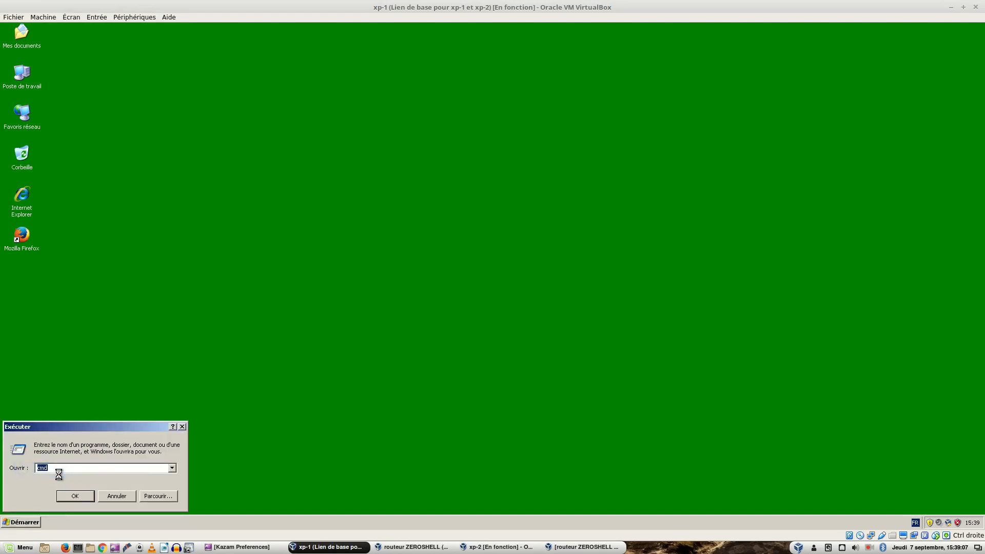
{"action": "key", "text": "Return"}
{"action": "type", "text": "ipconfig"}
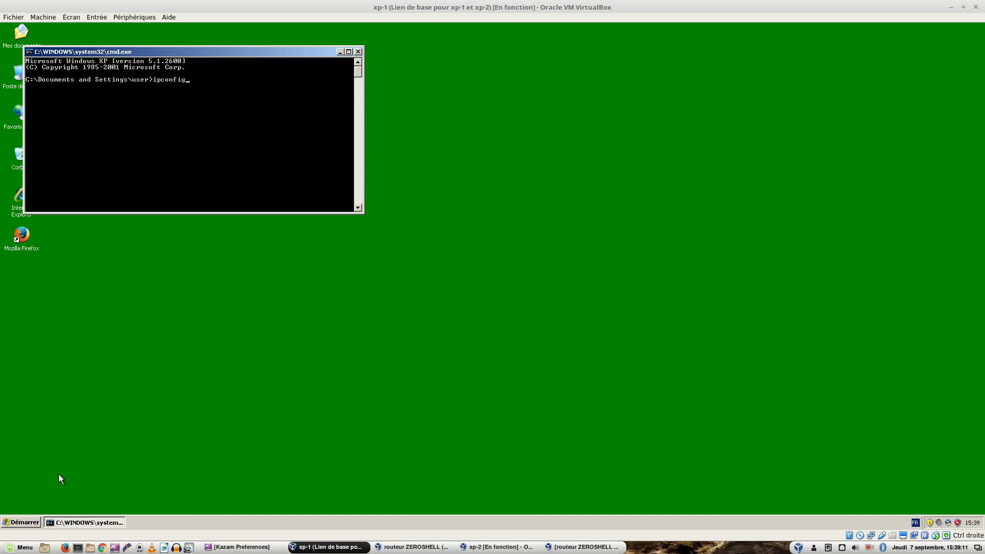
{"action": "key", "text": "Return"}
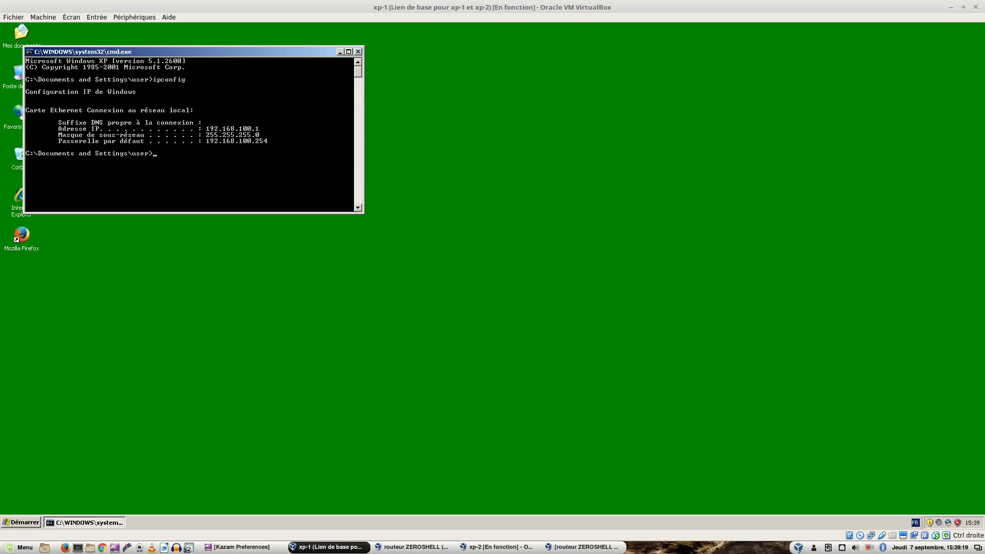
Step: Switch to xp-2 and test connectivity to xp-1 by pinging 192.168.100.1
{"action": "left_click", "coordinate": [519, 547]}
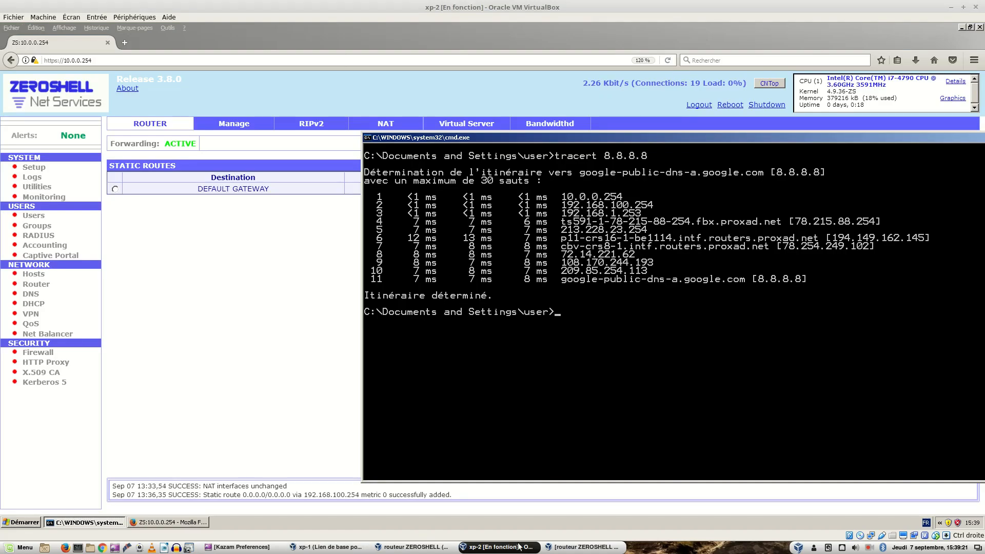
{"action": "type", "text": "ping 192.168.100.1"}
{"action": "key", "text": "Return"}
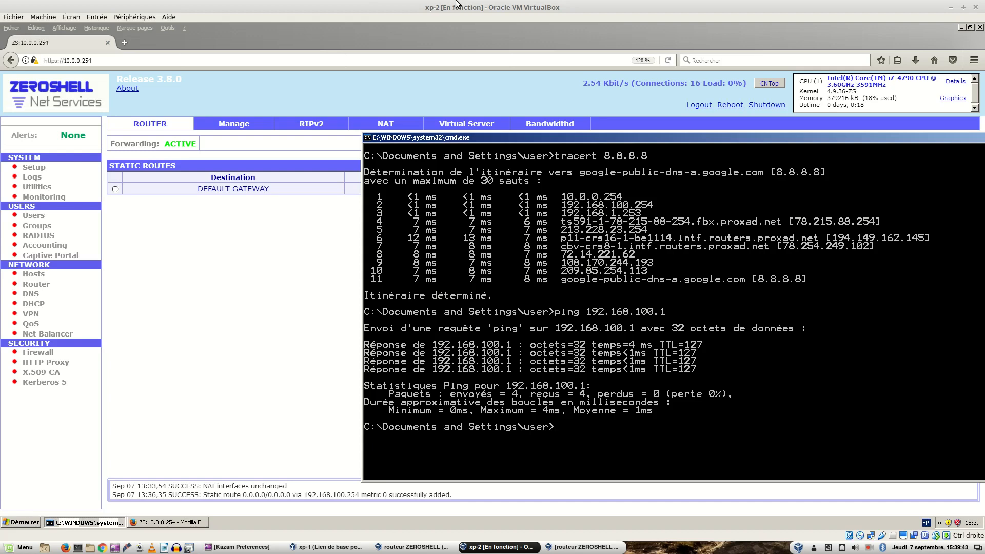
Step: Clear the command prompt on xp-2 and trace the route to 192.168.100.1 with tracert
{"action": "type", "text": "cls"}
{"action": "key", "text": "Return"}
{"action": "key", "text": "Up"}
{"action": "key", "text": "Up"}
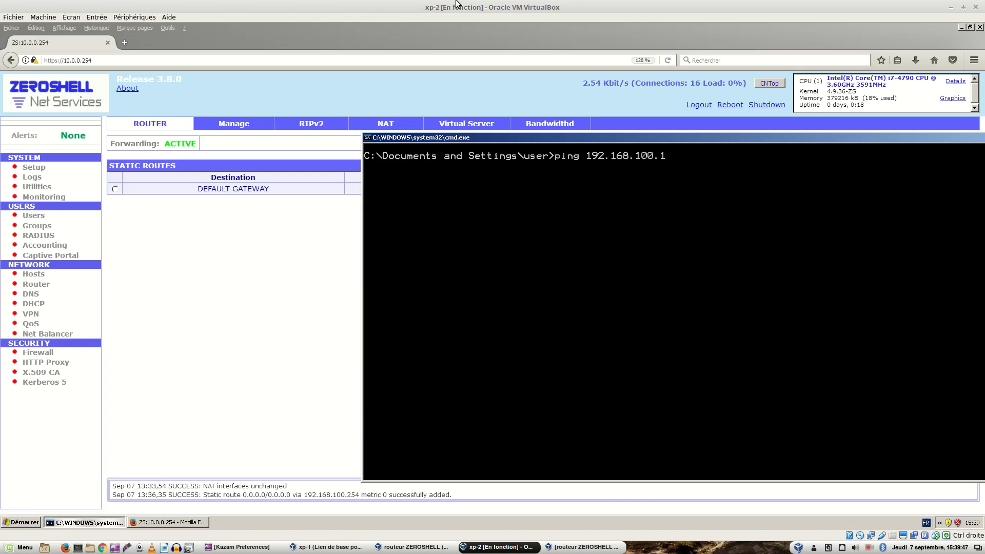
{"action": "key", "text": "Home"}
{"action": "key", "text": "Delete"}
{"action": "key", "text": "Delete"}
{"action": "key", "text": "Delete"}
{"action": "key", "text": "Delete"}
{"action": "key", "text": "Delete"}
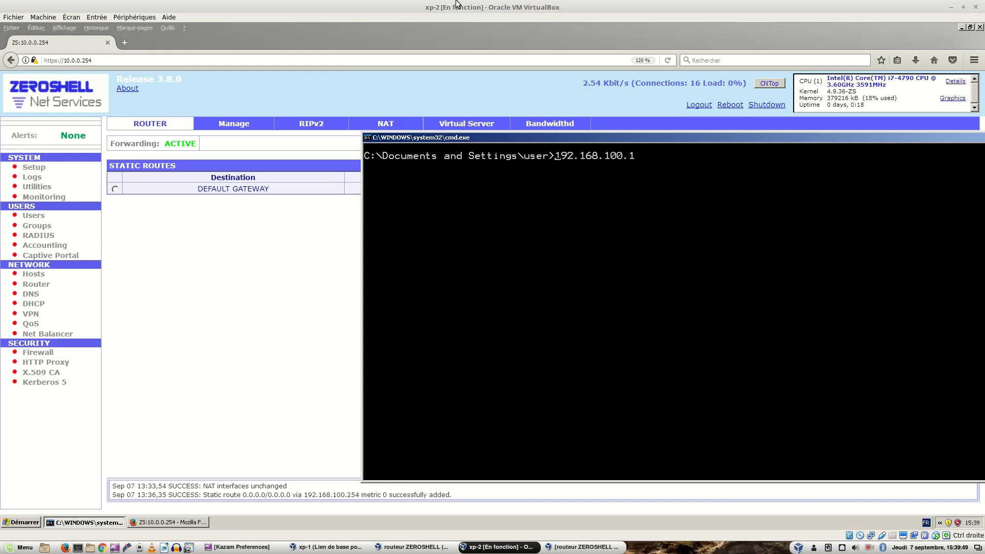
{"action": "type", "text": "tracert"}
{"action": "key", "text": "Return"}
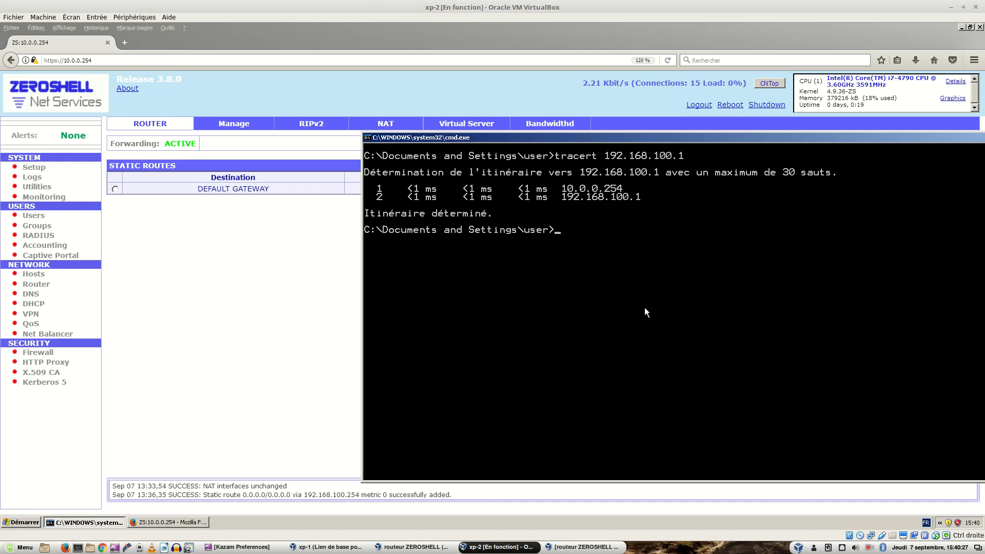
Step: Glance at the xp-1 machine, return to the command prompt on xp-2 and display its IP configuration with ipconfig
{"action": "left_click", "coordinate": [211, 312]}
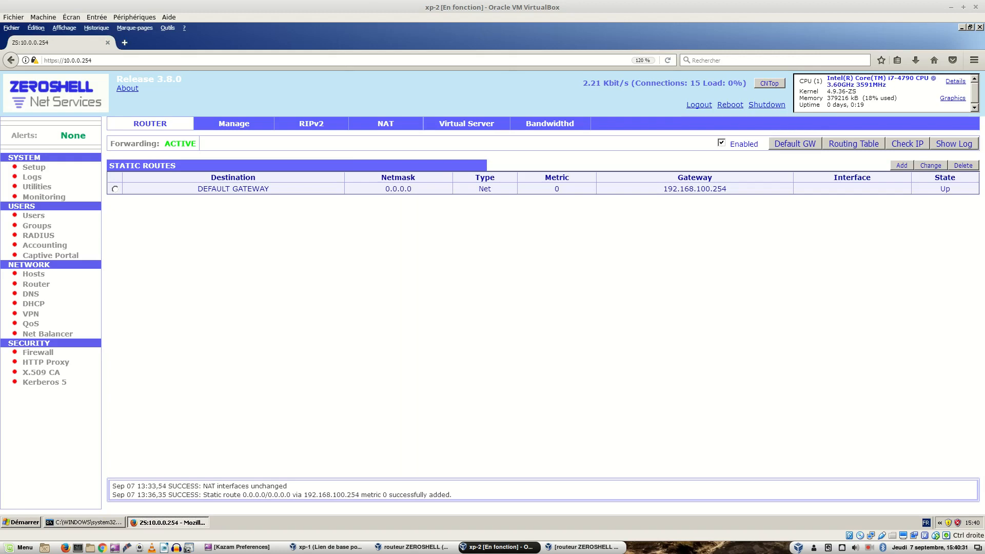
{"action": "mouse_move", "coordinate": [485, 550]}
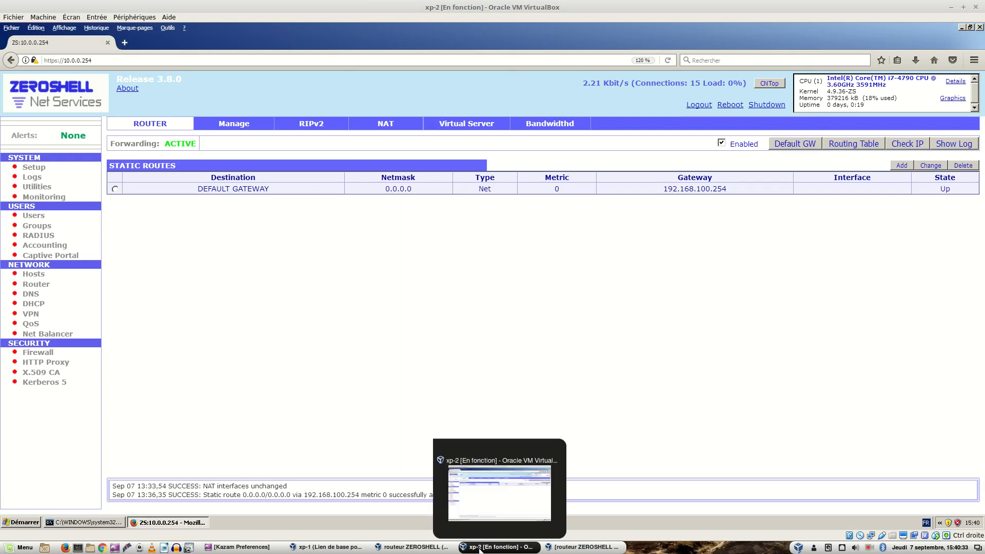
{"action": "left_click", "coordinate": [339, 548]}
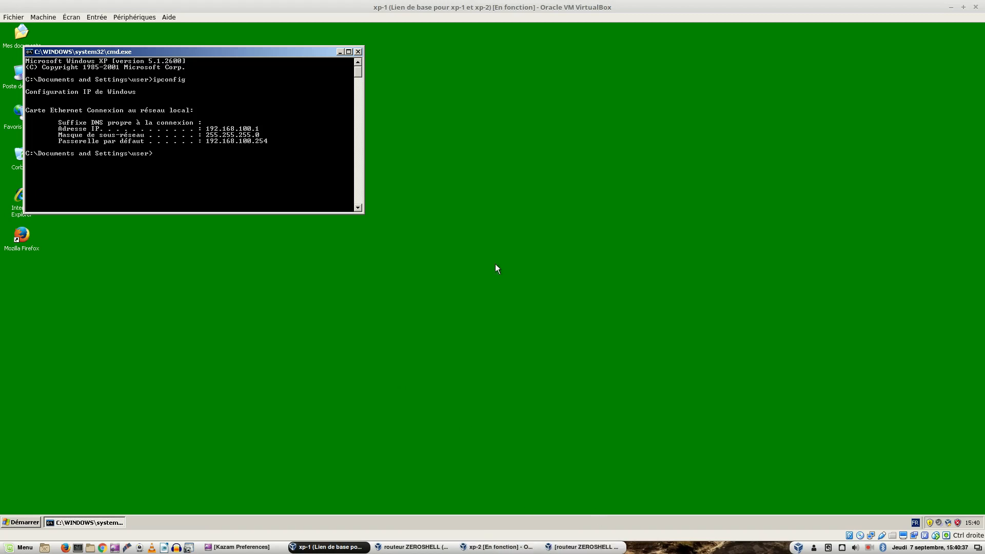
{"action": "left_click", "coordinate": [497, 547]}
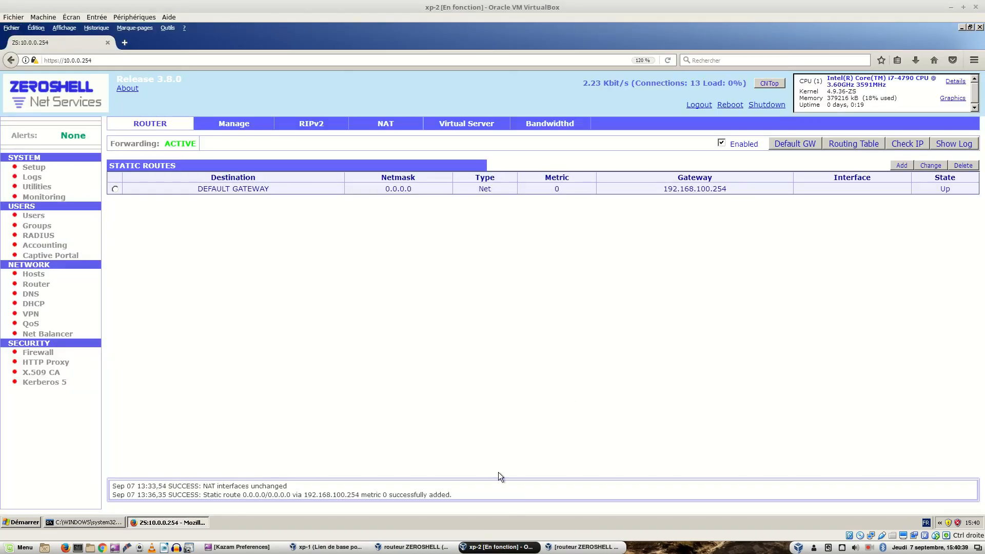
{"action": "left_click", "coordinate": [115, 522]}
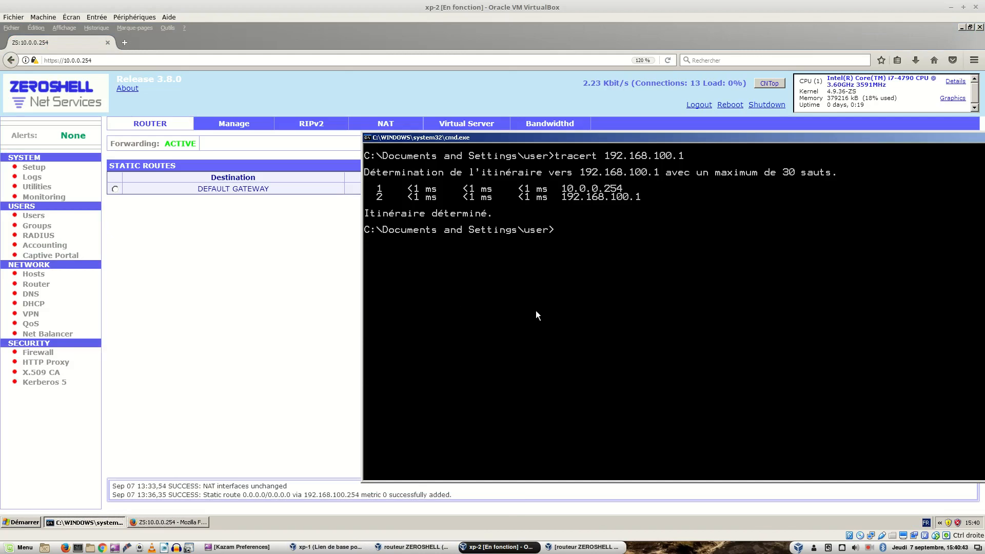
{"action": "type", "text": "ipconfig"}
{"action": "key", "text": "Return"}
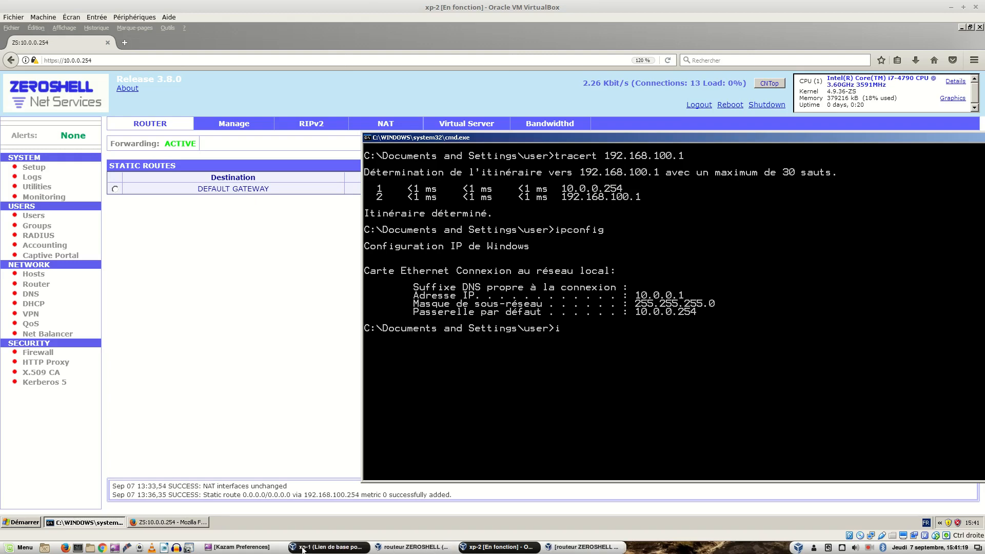
Step: Switch to xp-1 and ping xp-2 at 10.0.0.1, and go back to the figure 2 architecture diagram in the lab document
{"action": "mouse_move", "coordinate": [304, 550]}
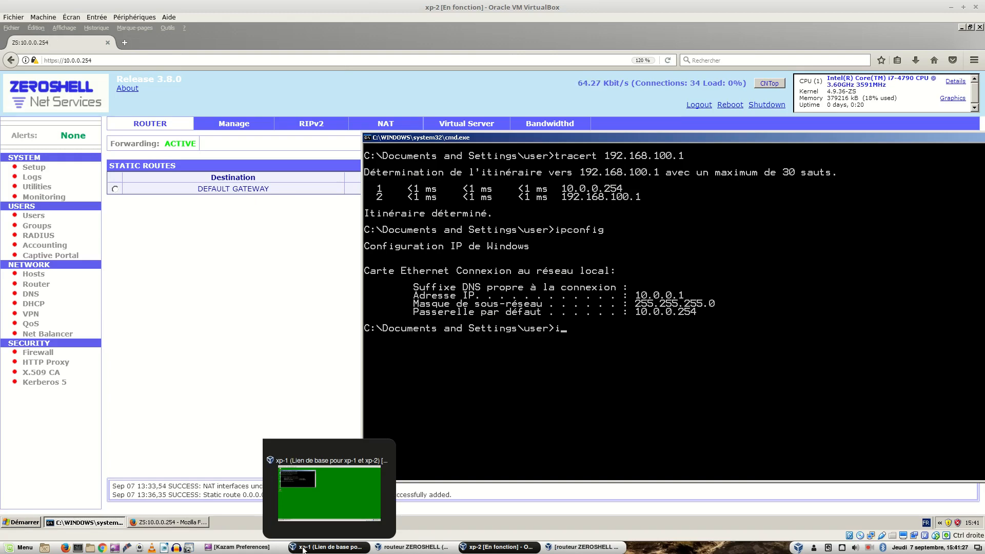
{"action": "left_click", "coordinate": [303, 547]}
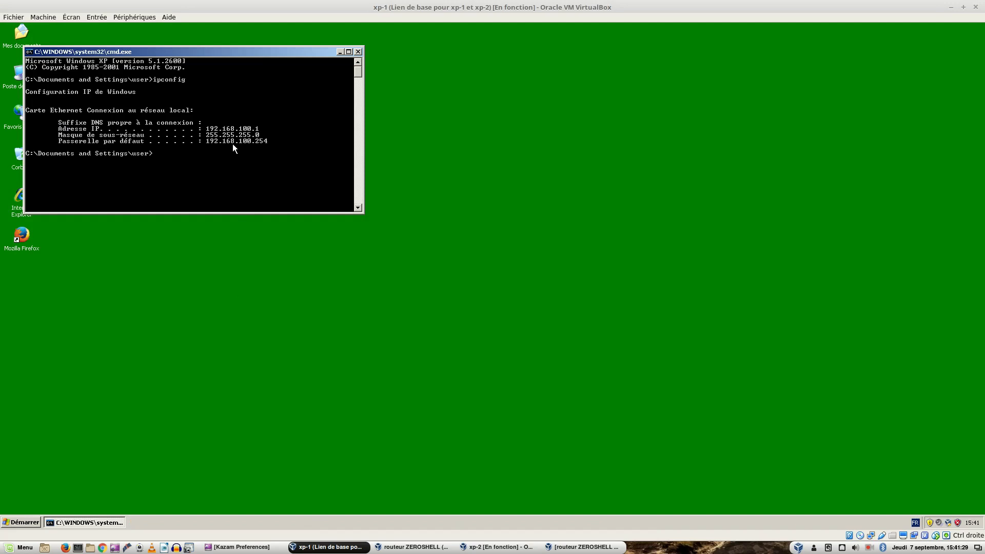
{"action": "type", "text": "p"}
{"action": "type", "text": "i,n"}
{"action": "type", "text": " 10.0"}
{"action": "type", "text": ".0.1"}
{"action": "key", "text": "Return"}
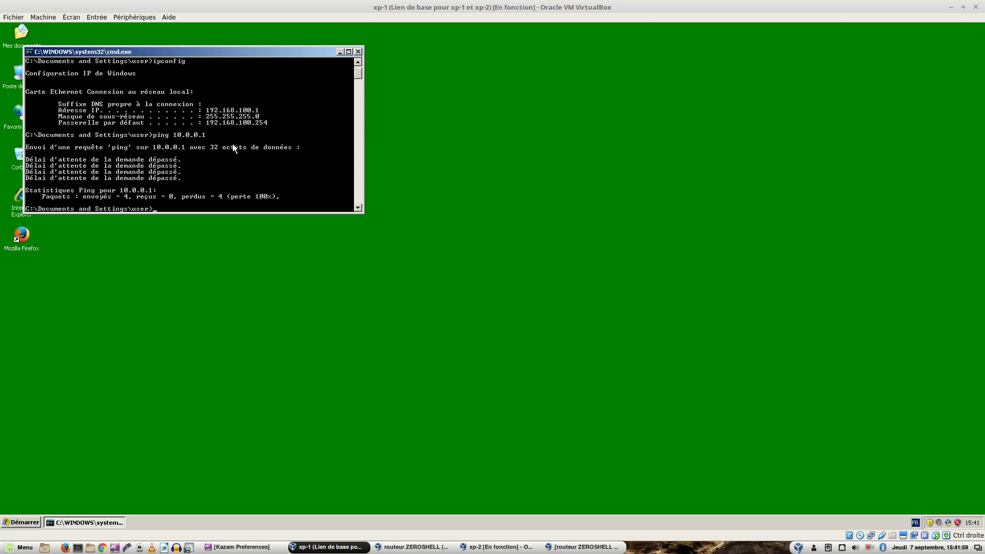
{"action": "key", "text": "Control_R"}
{"action": "key", "text": "ctrl+alt+Right"}
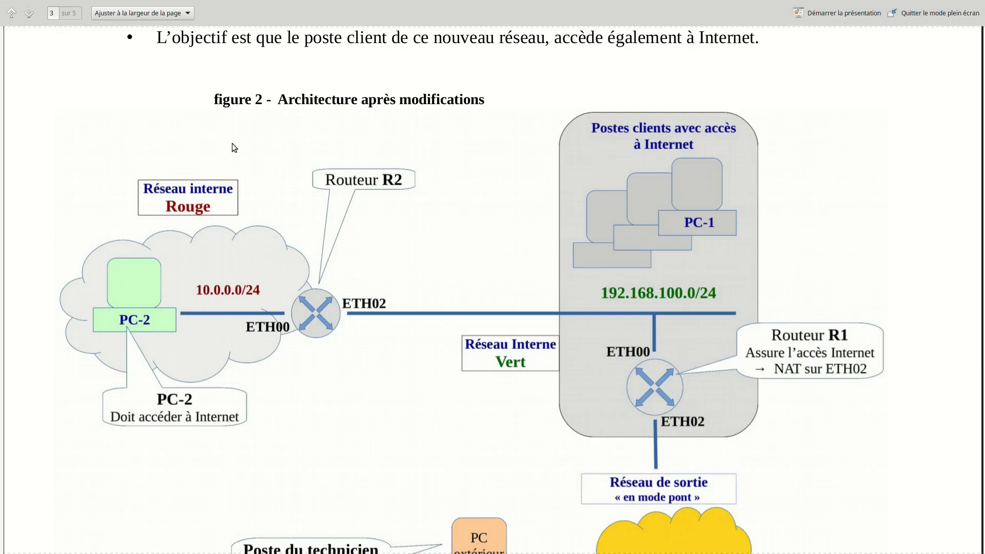